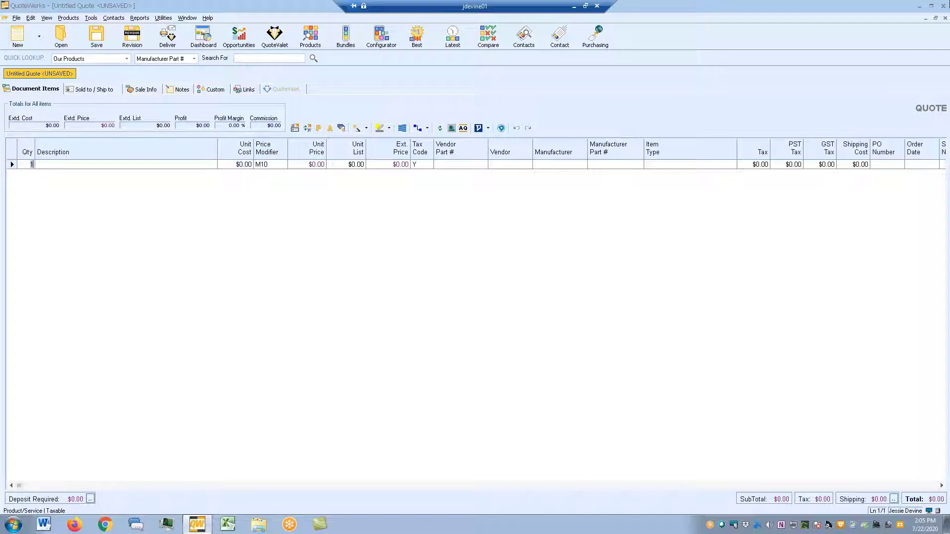
# - Leave the Qty cell of the new untitled quote's single blank item line
pyautogui.click(231, 181)
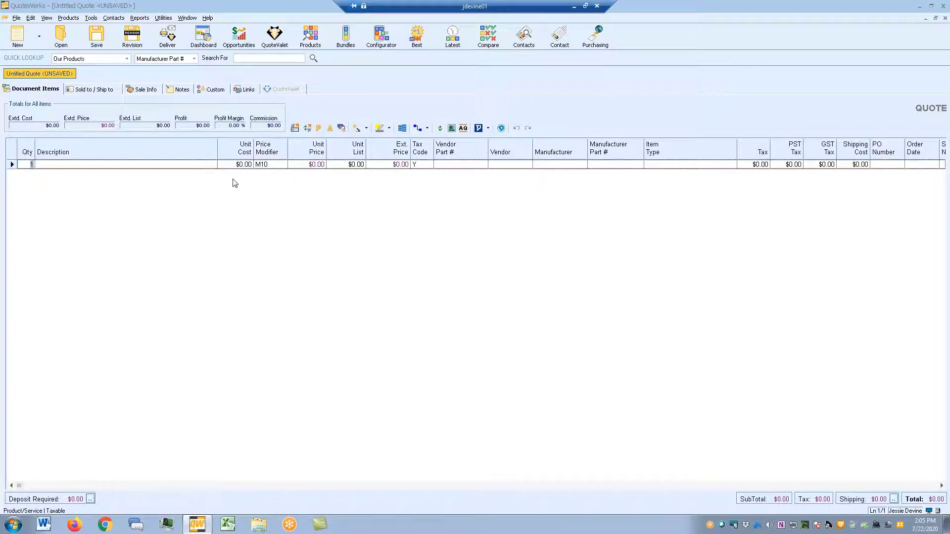
# - Insert a 'Laptops' heading line into the quote
pyautogui.rightClick(202, 253)
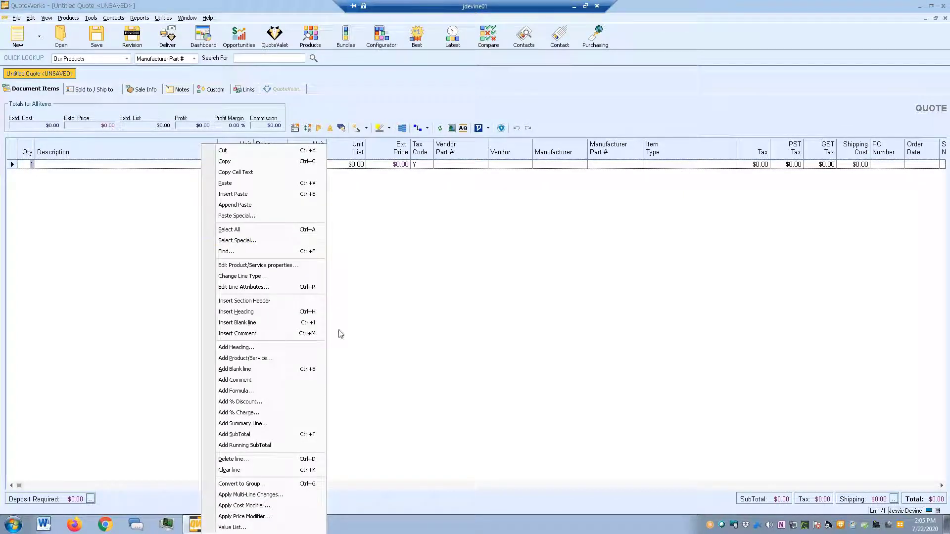
pyautogui.click(257, 312)
pyautogui.write('Laptops')
pyautogui.press('Return')
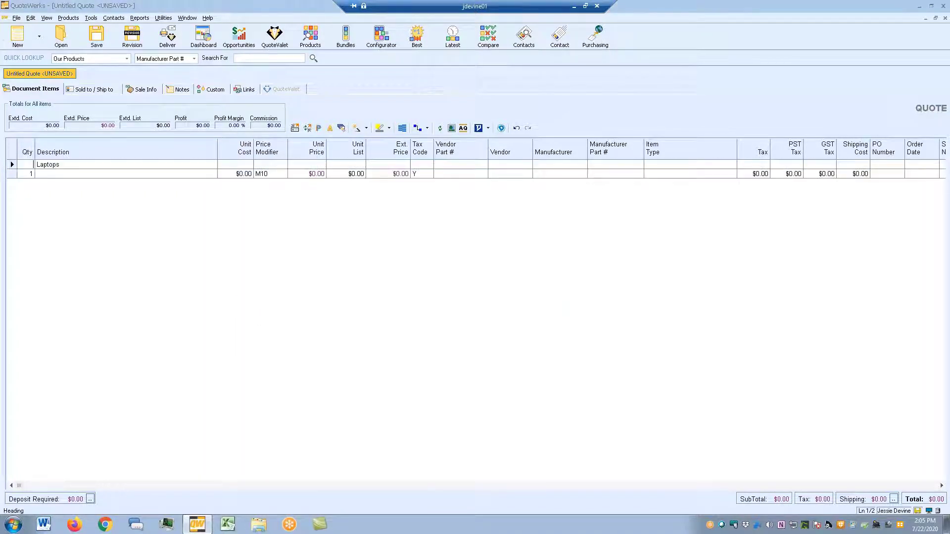
# - Add an 'Accessories' heading and move it above the blank item line
pyautogui.rightClick(258, 291)
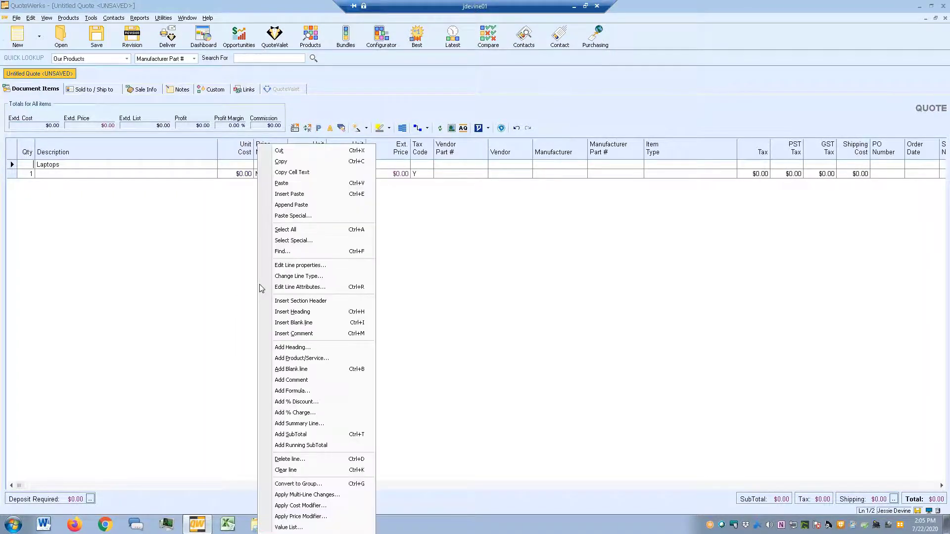
pyautogui.click(303, 349)
pyautogui.write('Accessories')
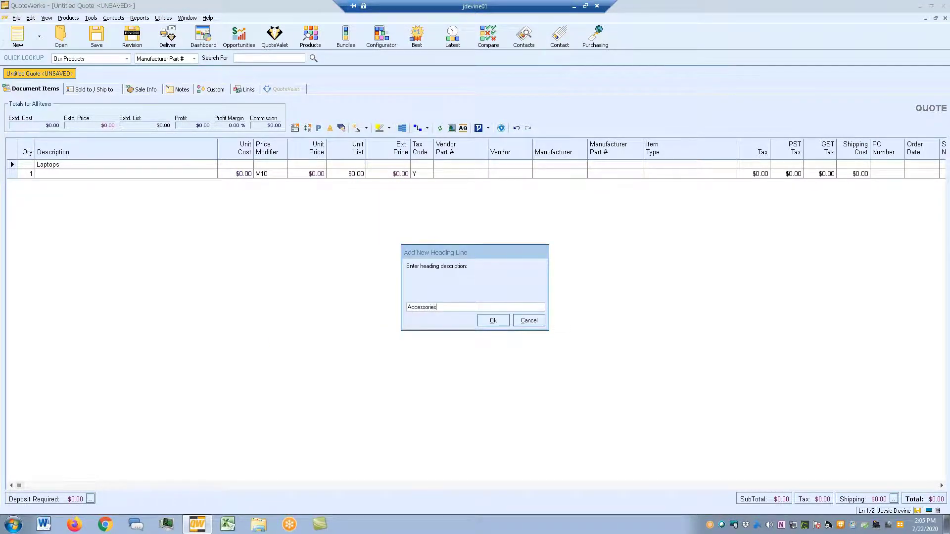
pyautogui.press('Return')
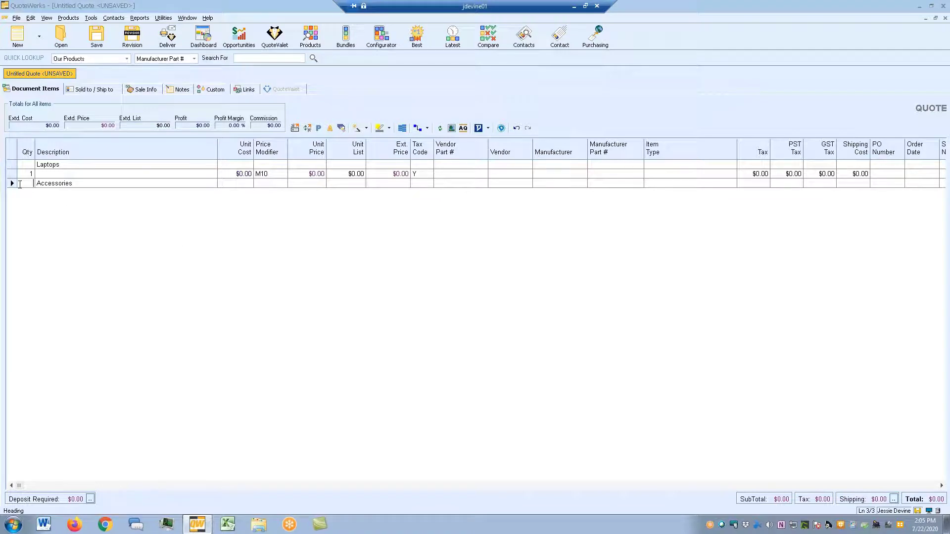
pyautogui.moveTo(12, 183); pyautogui.dragTo(13, 173)
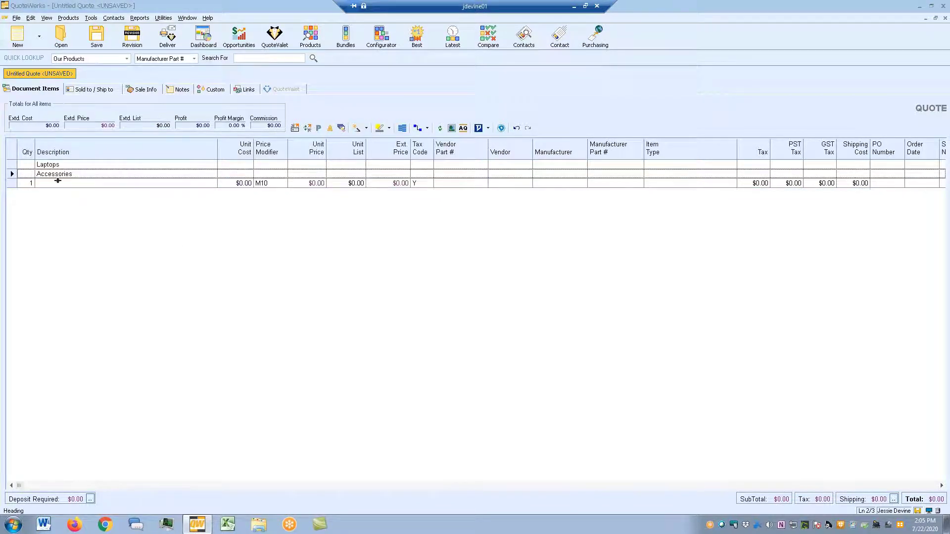
pyautogui.click(310, 36)
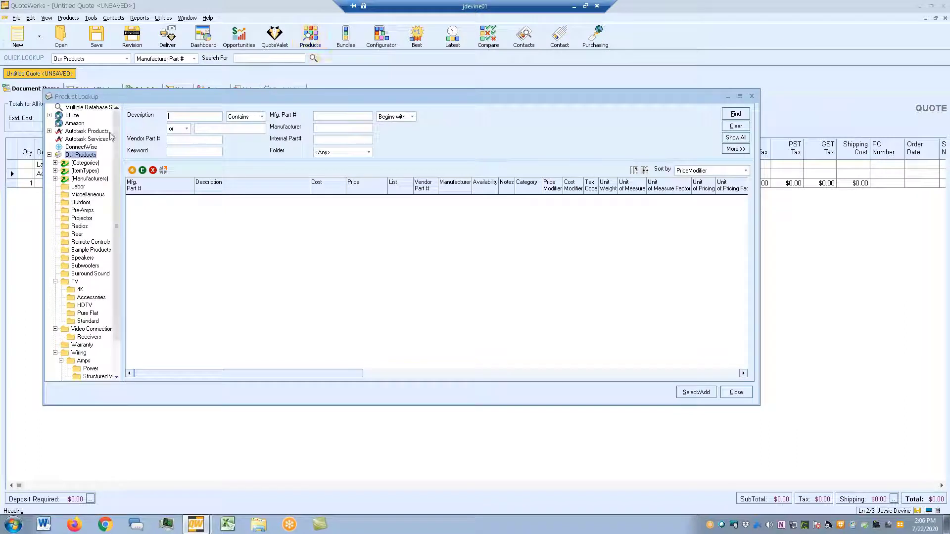
# - Find part 8YH8F in Etilize and add the Dell Latitude 9410 at D & H pricing under Laptops
pyautogui.click(49, 115)
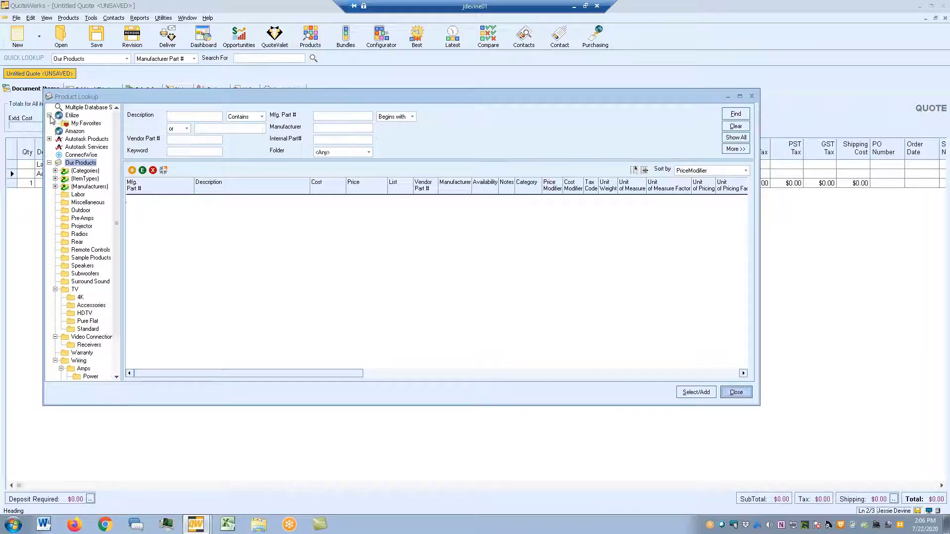
pyautogui.click(62, 116)
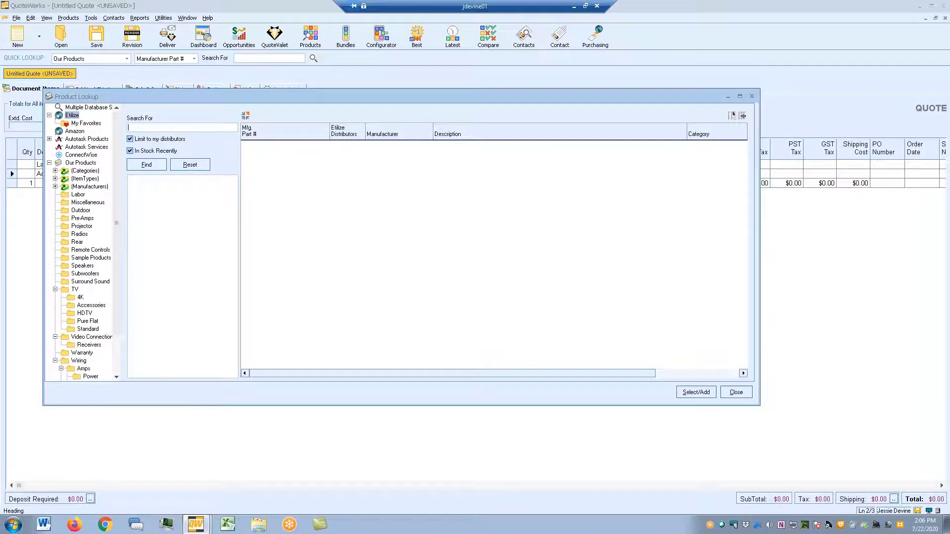
pyautogui.press('F2')
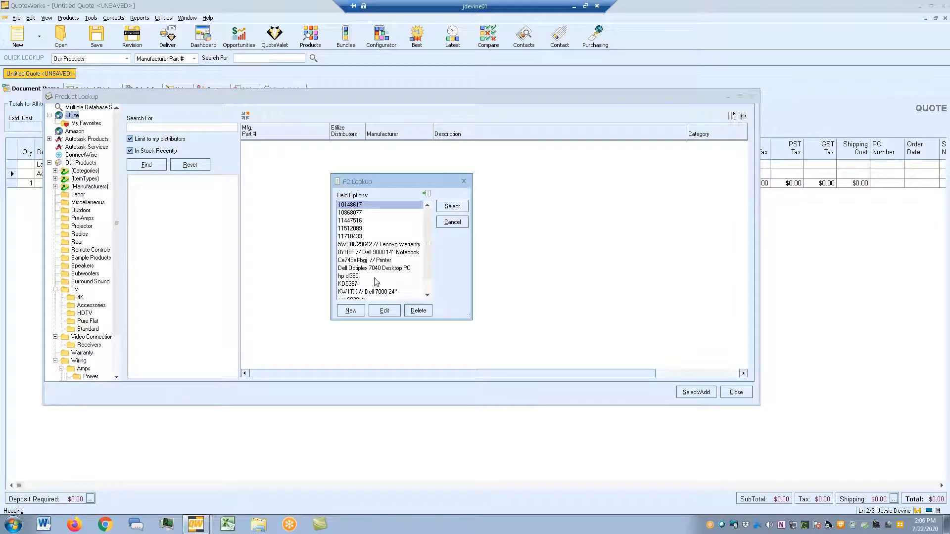
pyautogui.doubleClick(380, 253)
pyautogui.click(147, 166)
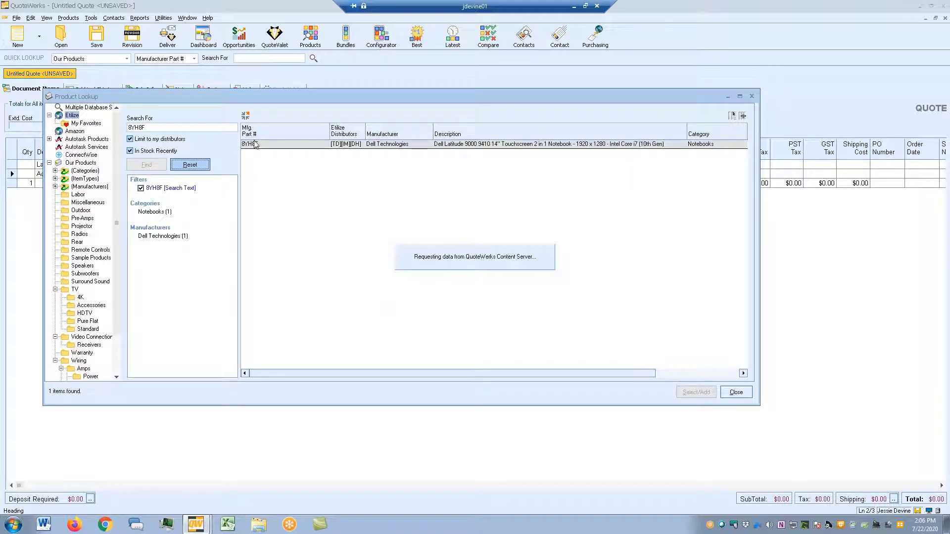
pyautogui.click(322, 263)
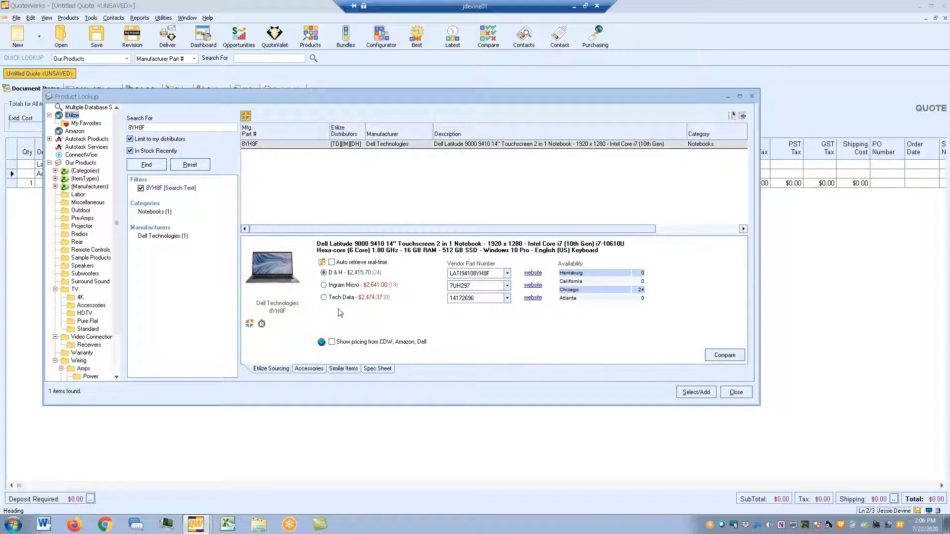
pyautogui.click(322, 342)
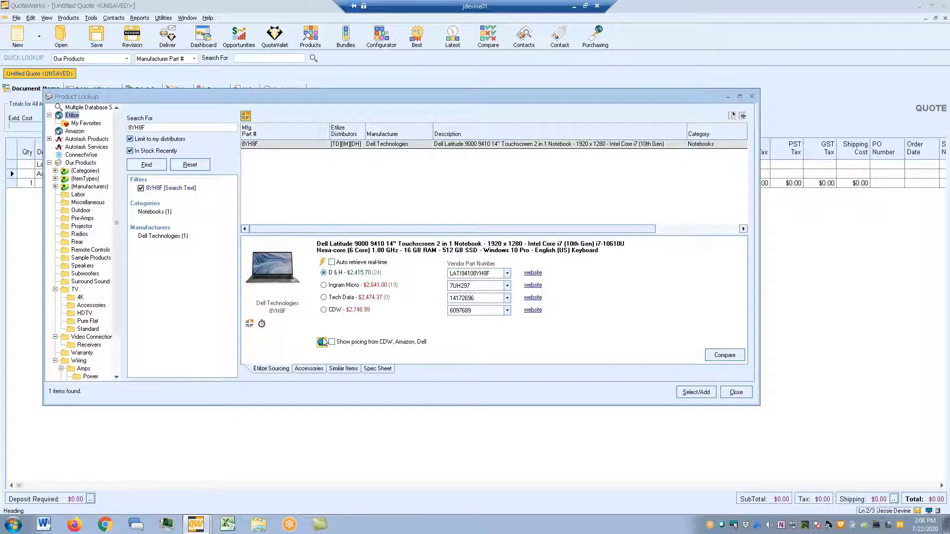
pyautogui.doubleClick(344, 274)
pyautogui.click(348, 322)
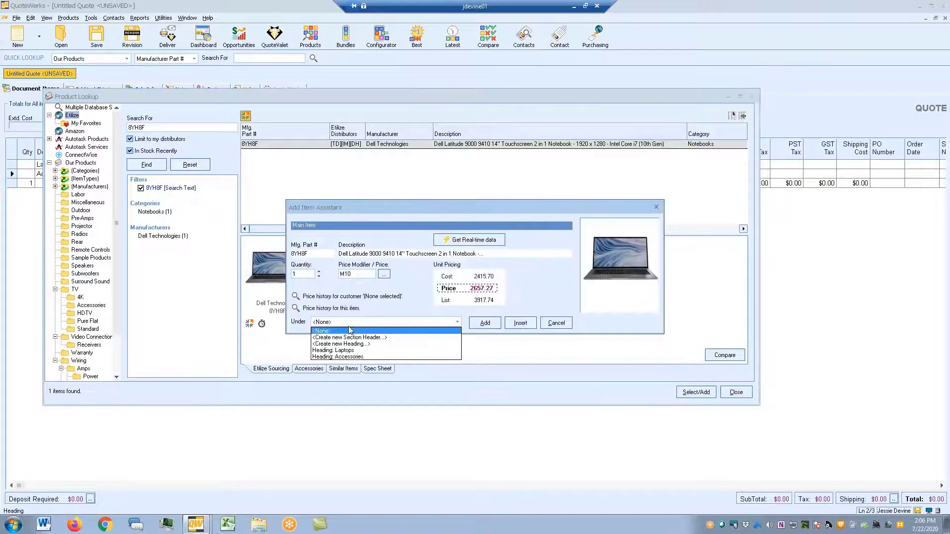
pyautogui.click(346, 351)
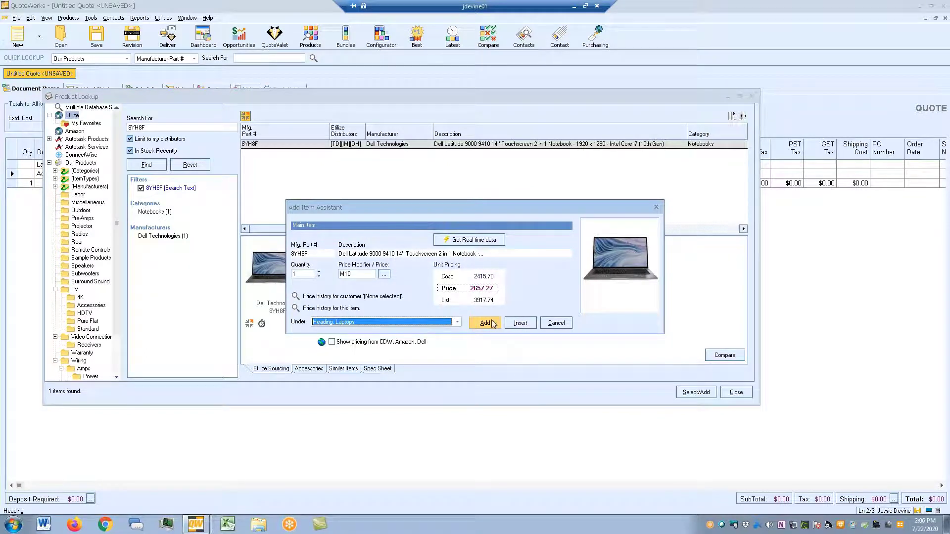
pyautogui.click(484, 323)
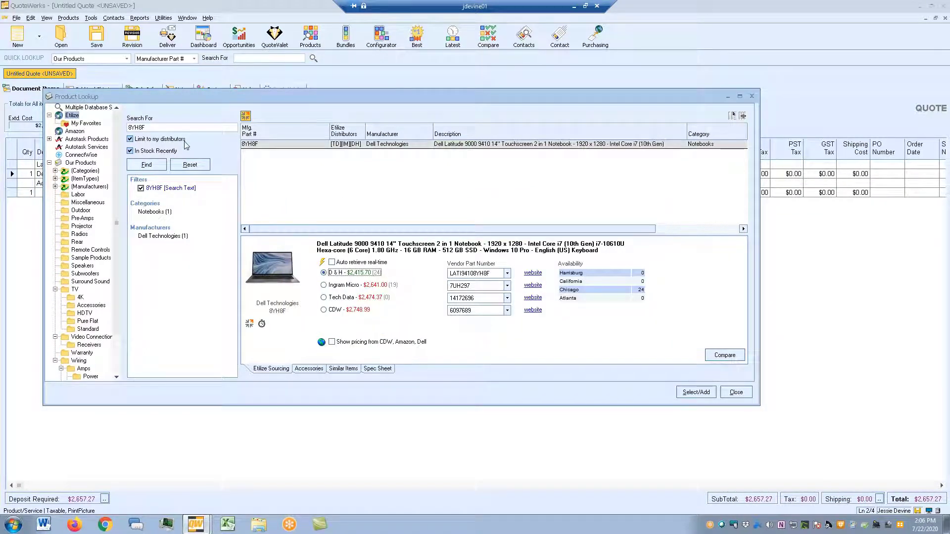
# - Find part KW1TX in Etilize and add the Dell Latitude 7400 at D & H pricing under Laptops
pyautogui.press('F2')
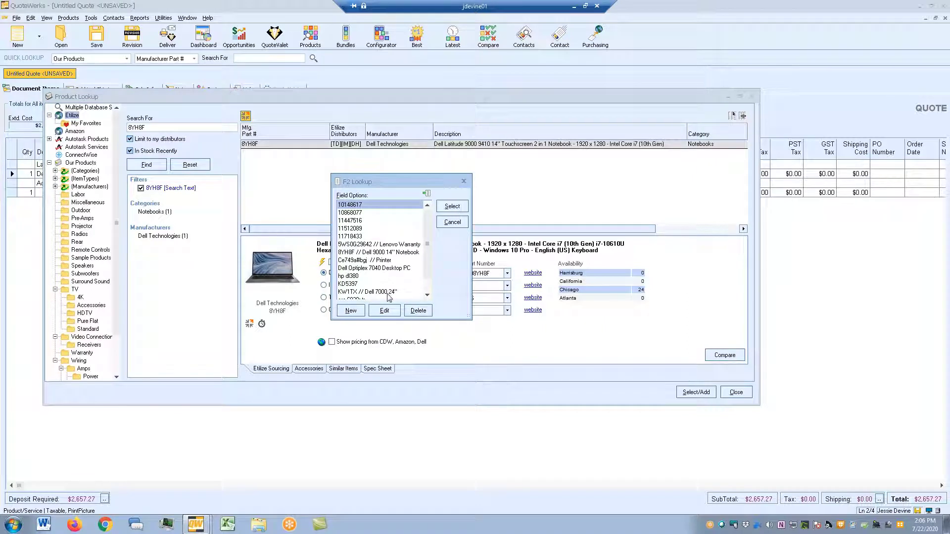
pyautogui.click(390, 292)
pyautogui.scroll(-1, 389, 296)
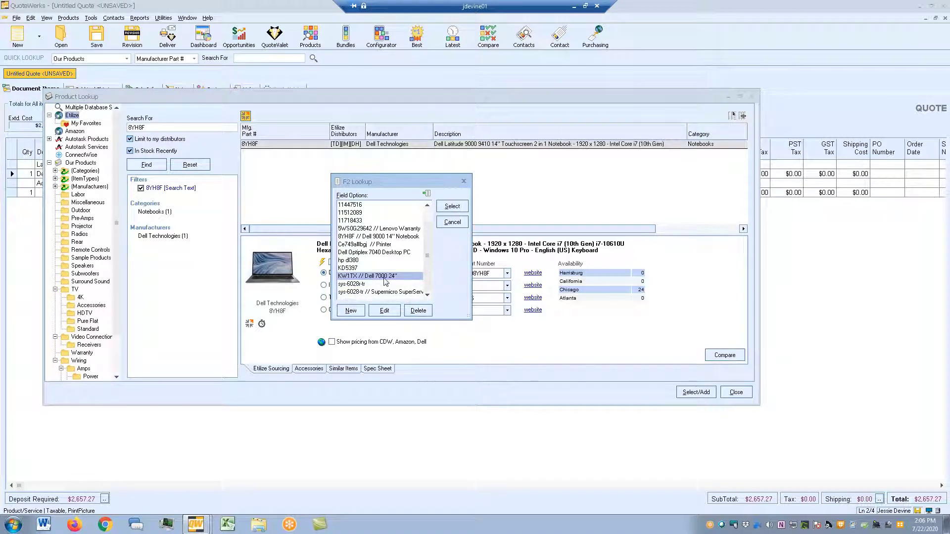
pyautogui.doubleClick(386, 281)
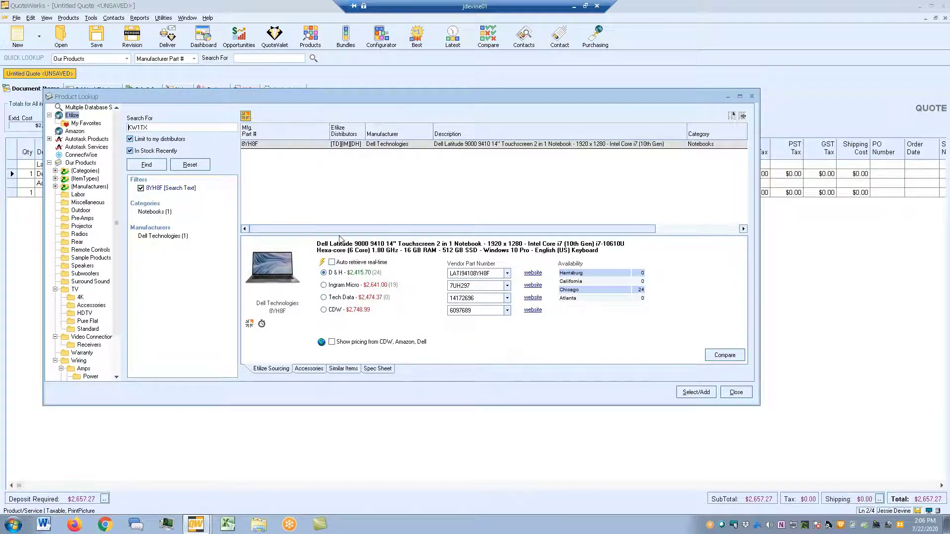
pyautogui.click(147, 165)
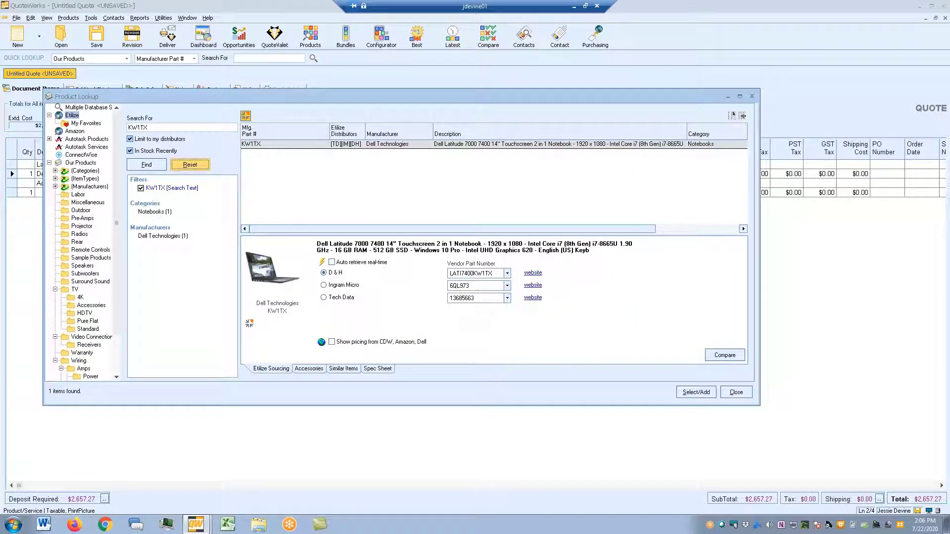
pyautogui.click(322, 262)
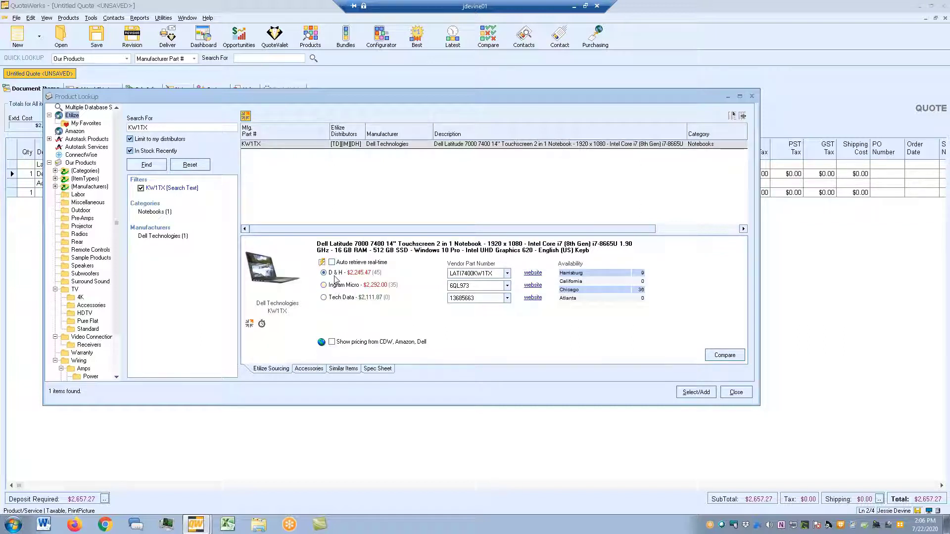
pyautogui.doubleClick(338, 273)
pyautogui.click(352, 322)
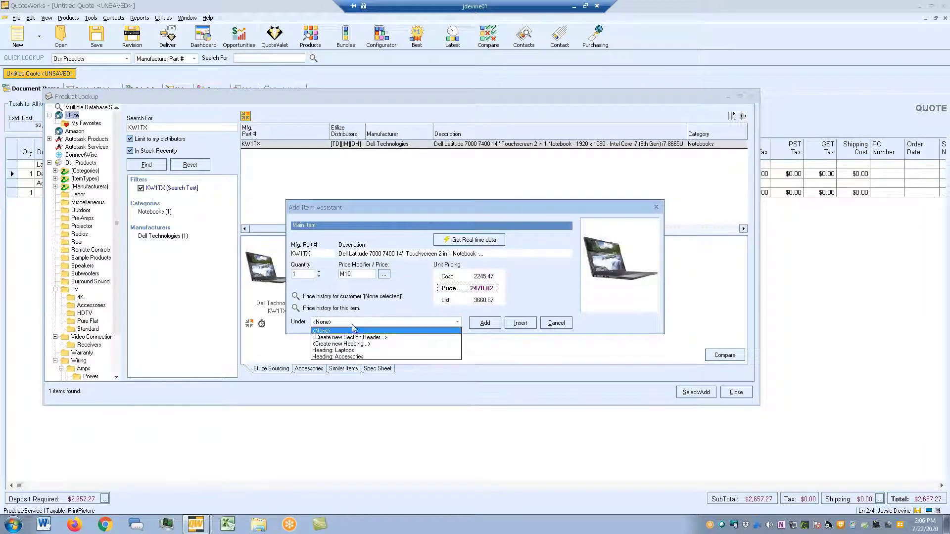
pyautogui.click(341, 350)
pyautogui.click(485, 324)
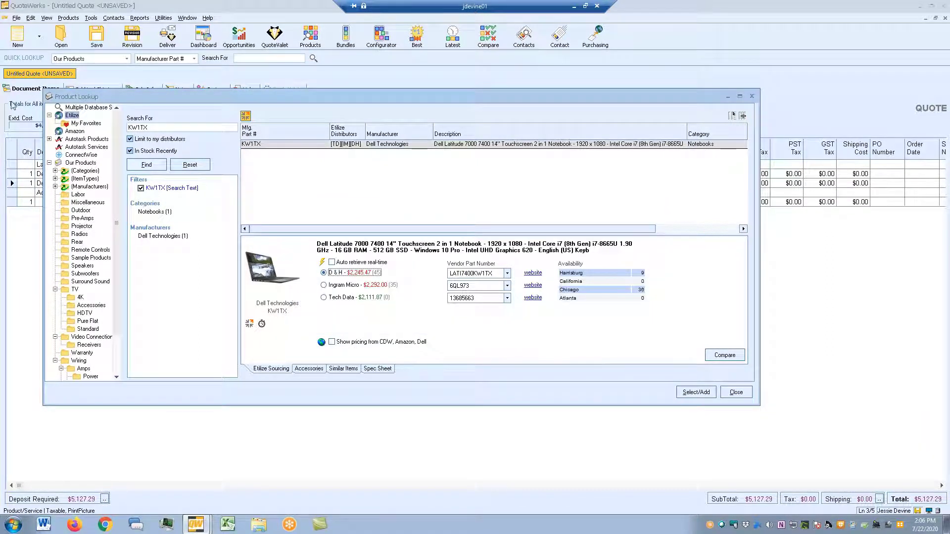
pyautogui.click(75, 124)
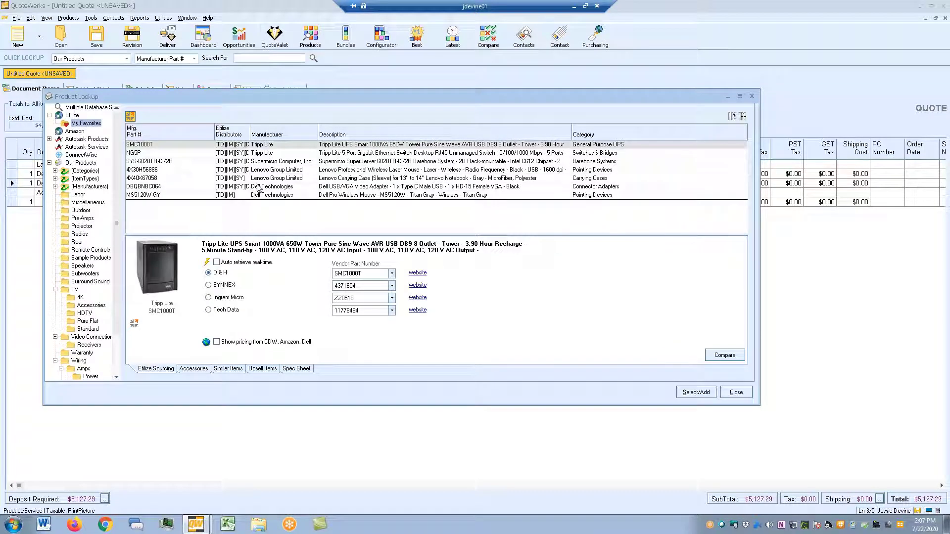
# - Add the Dell USB/VGA adapter at the Tech Data price ($35.77) under Accessories
pyautogui.click(275, 188)
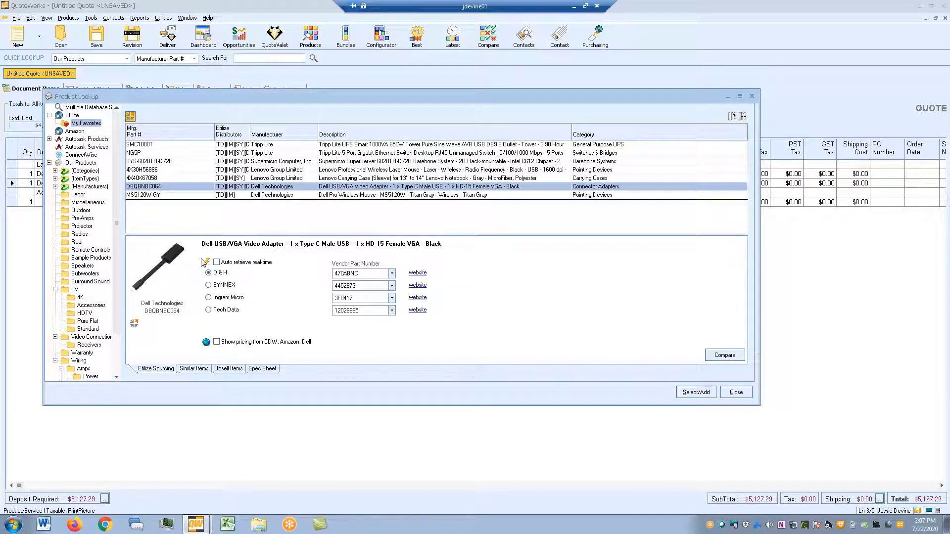
pyautogui.click(206, 263)
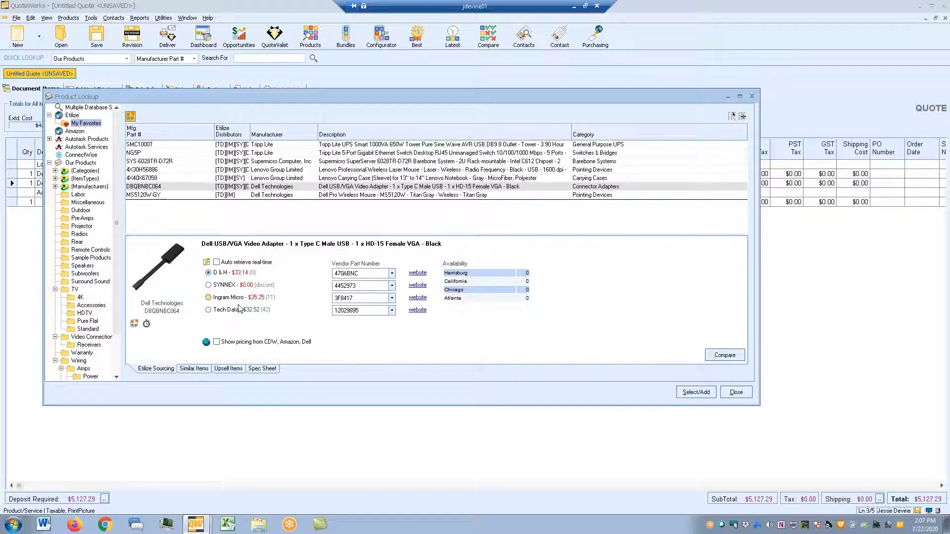
pyautogui.click(242, 311)
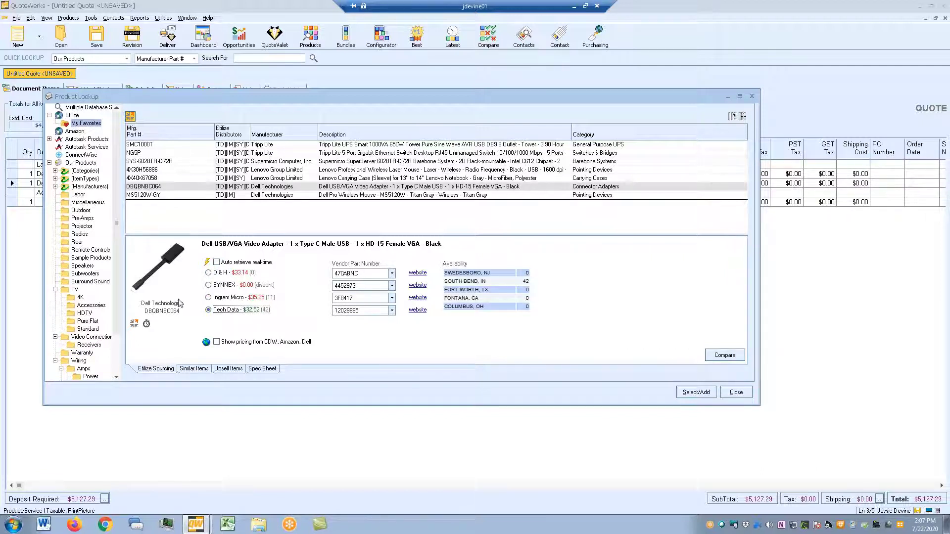
pyautogui.doubleClick(248, 315)
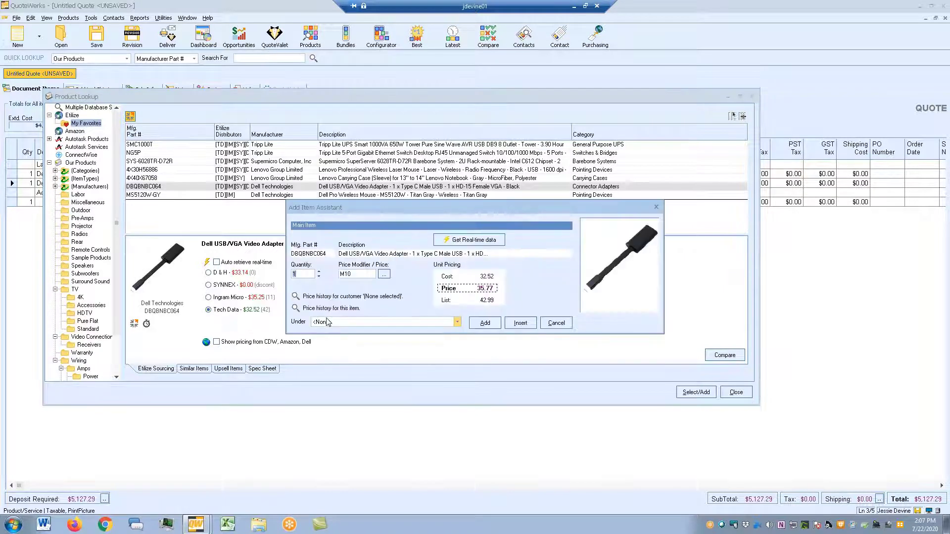
pyautogui.click(457, 322)
pyautogui.click(330, 357)
pyautogui.click(485, 323)
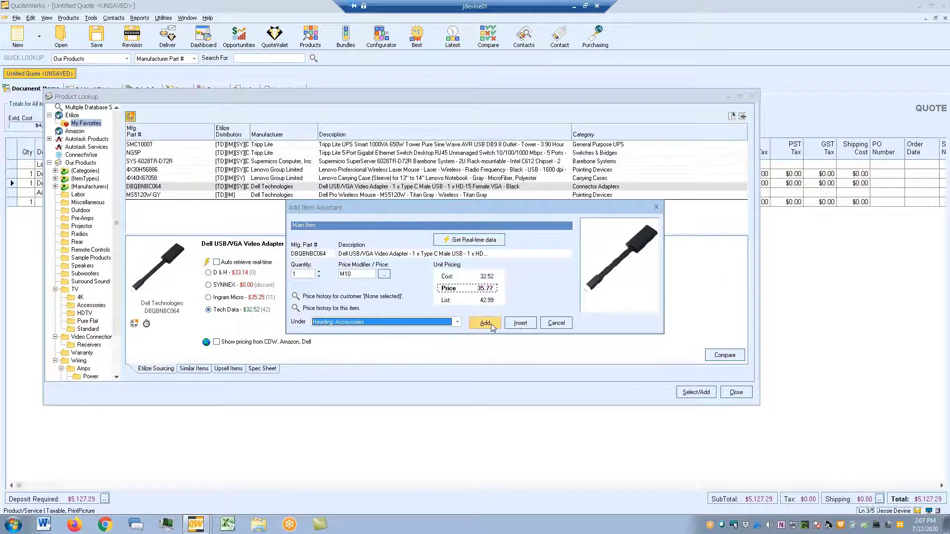
# - Add the Dell Pro Wireless Mouse at the Ingram Micro price ($40.70) under Accessories
pyautogui.click(264, 196)
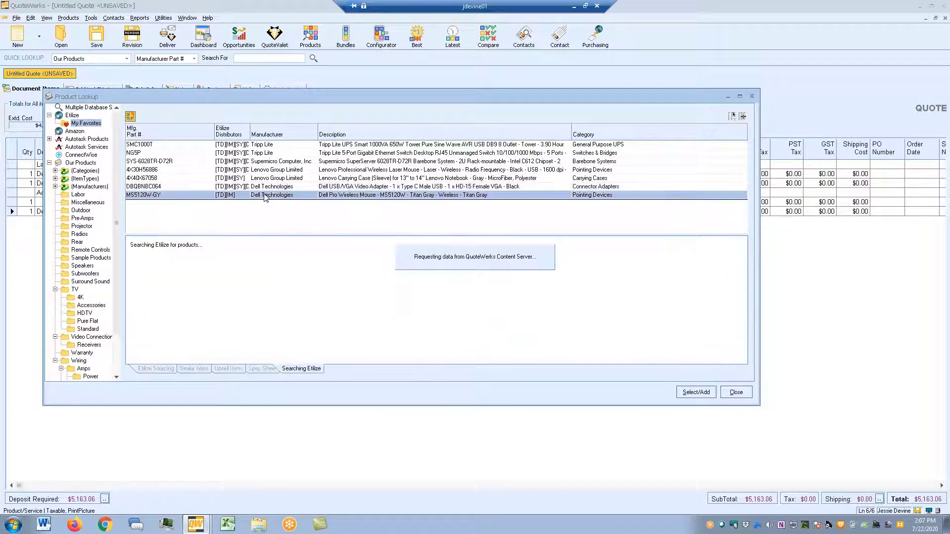
pyautogui.click(207, 262)
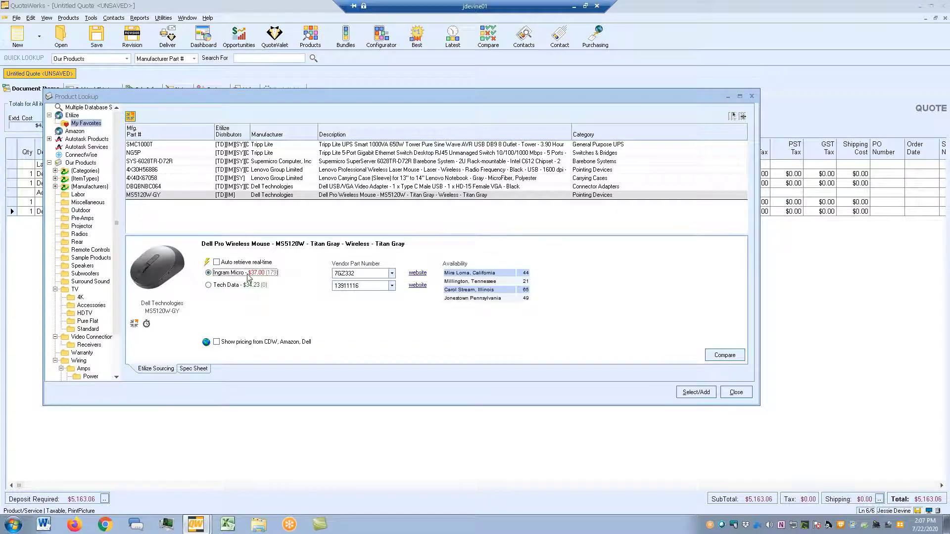
pyautogui.doubleClick(249, 276)
pyautogui.click(334, 322)
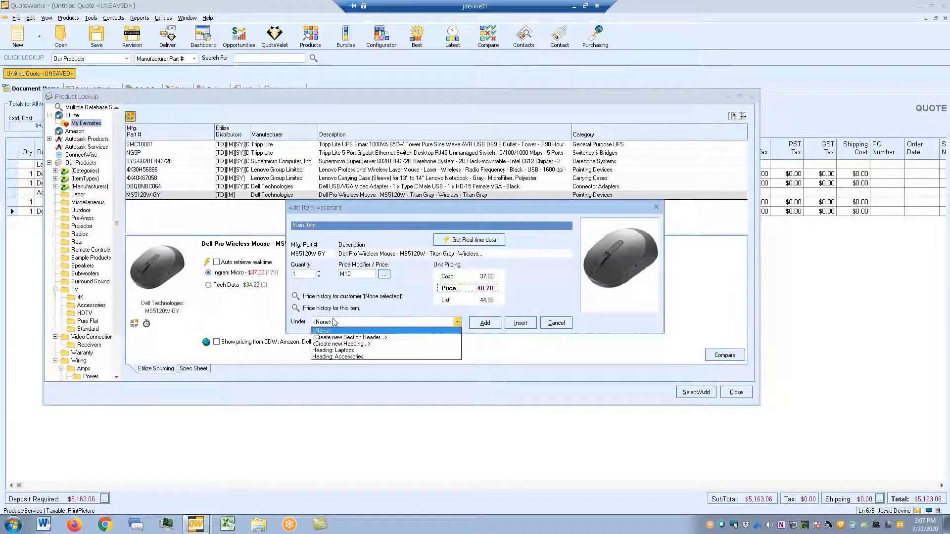
pyautogui.click(337, 356)
pyautogui.click(485, 322)
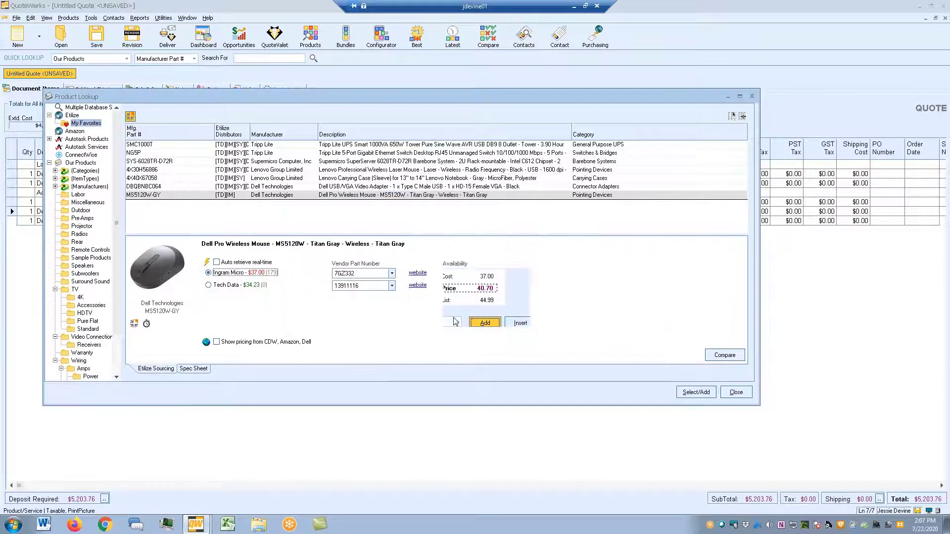
pyautogui.click(752, 97)
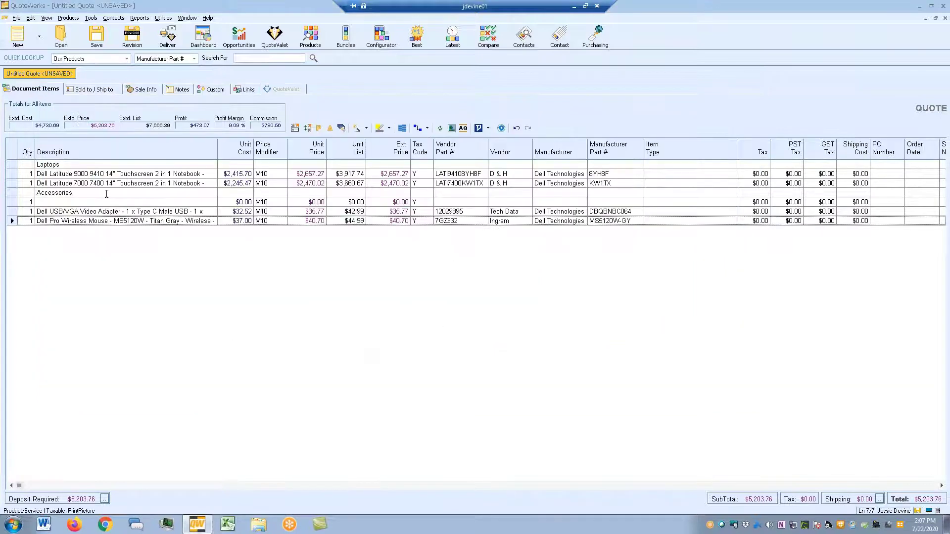
# - Delete the empty line under the Accessories heading
pyautogui.click(12, 202)
pyautogui.rightClick(12, 201)
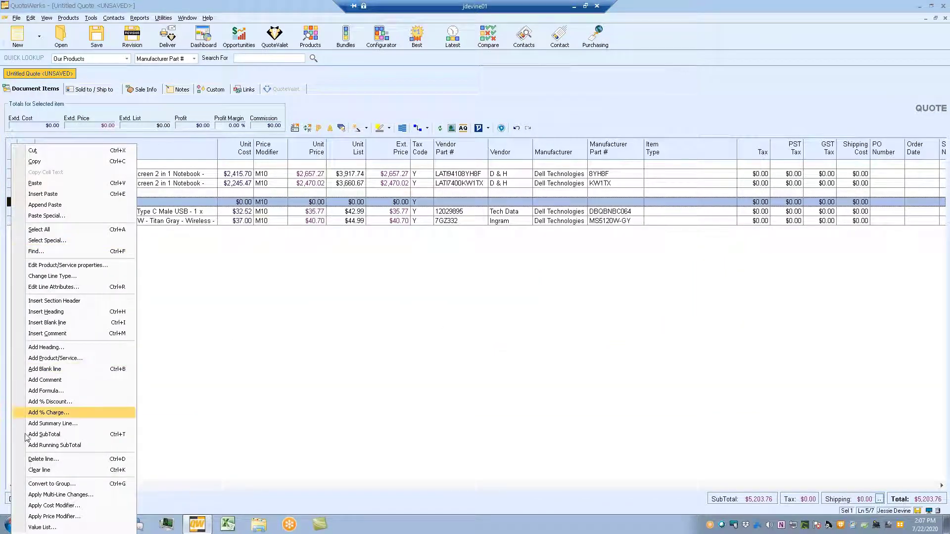
pyautogui.click(46, 460)
pyautogui.click(468, 298)
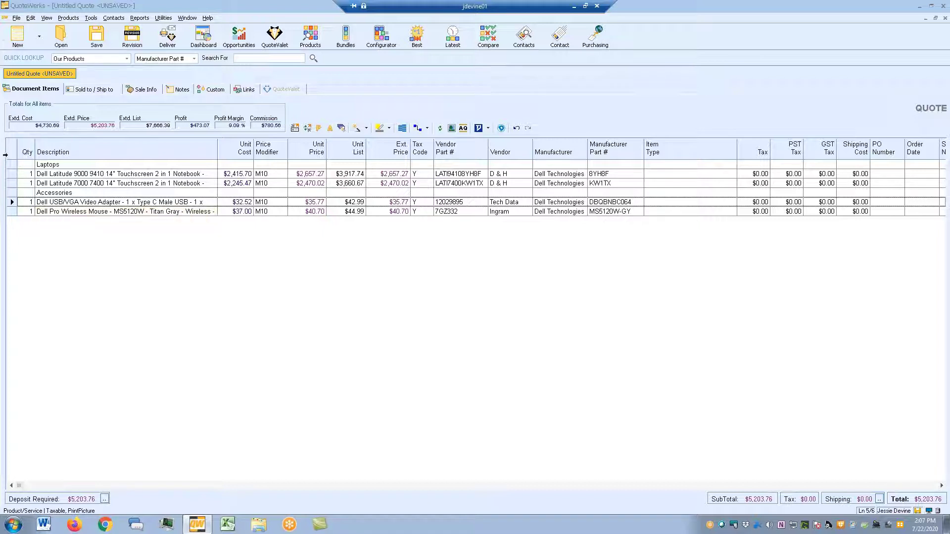
# - Set Is Optional and Allow QV Qty Change to Yes for all four product lines
pyautogui.click(14, 173)
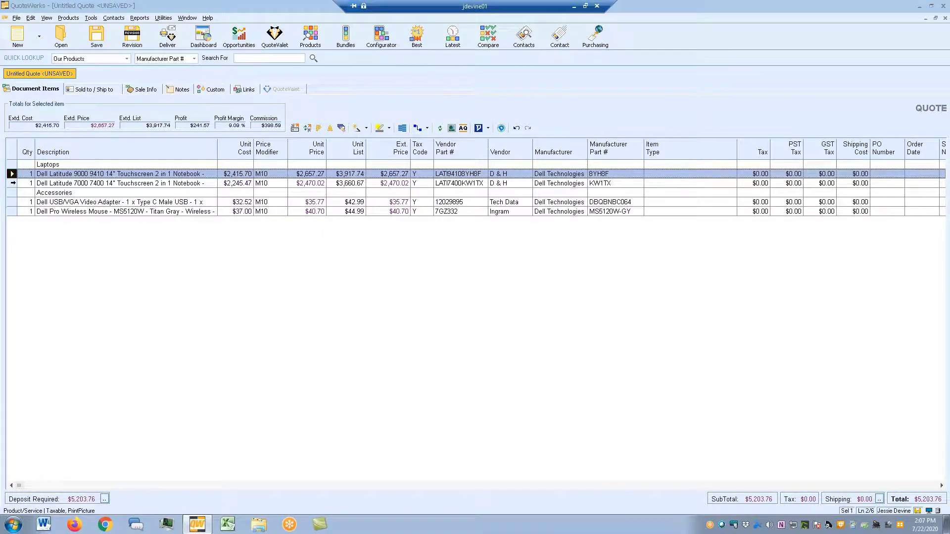
pyautogui.keyDown('shift'); pyautogui.click(14, 183); pyautogui.keyUp('shift')
pyautogui.keyDown('shift'); pyautogui.click(12, 202); pyautogui.keyUp('shift')
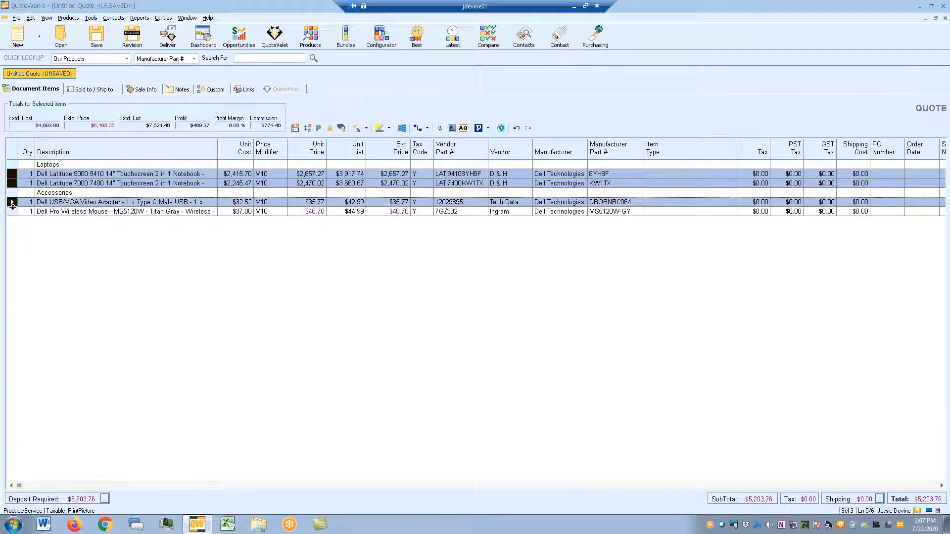
pyautogui.keyDown('shift'); pyautogui.click(12, 211); pyautogui.keyUp('shift')
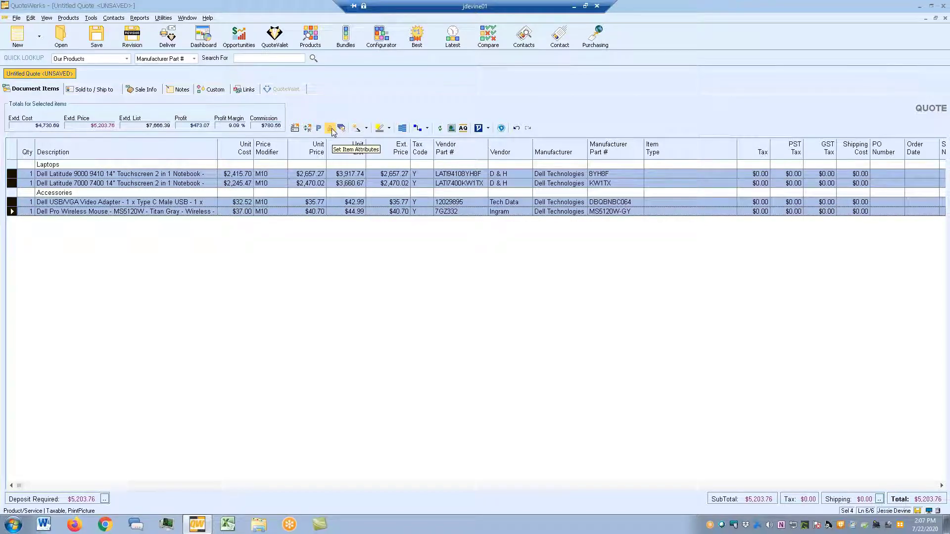
pyautogui.click(329, 129)
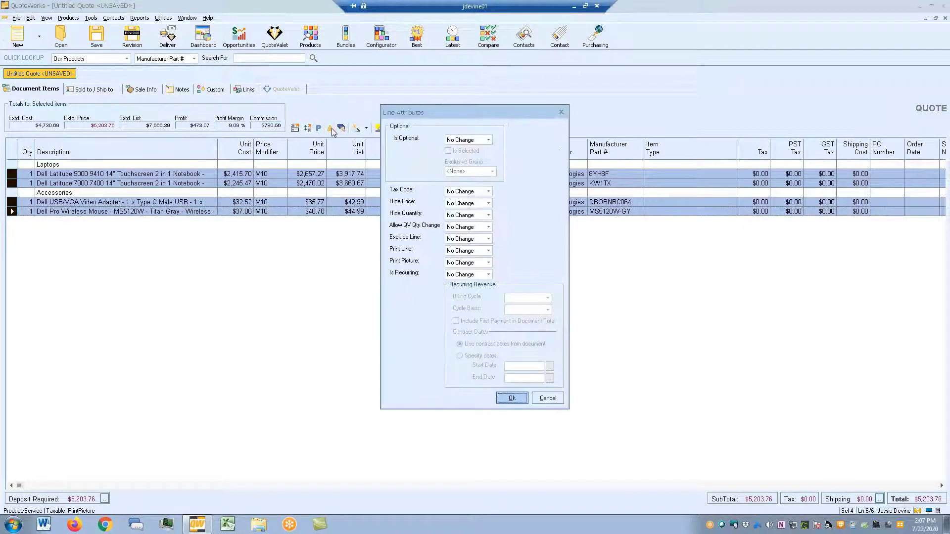
pyautogui.click(473, 141)
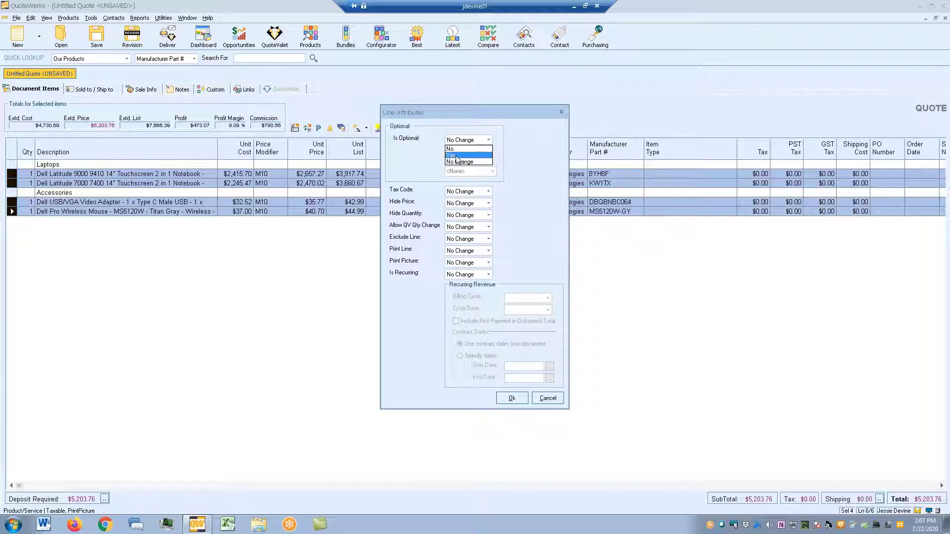
pyautogui.click(457, 156)
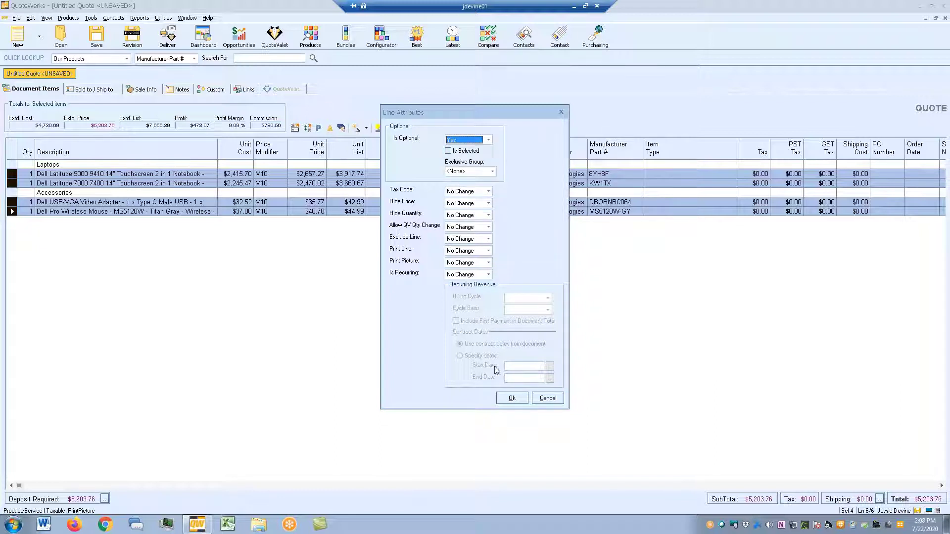
pyautogui.click(488, 226)
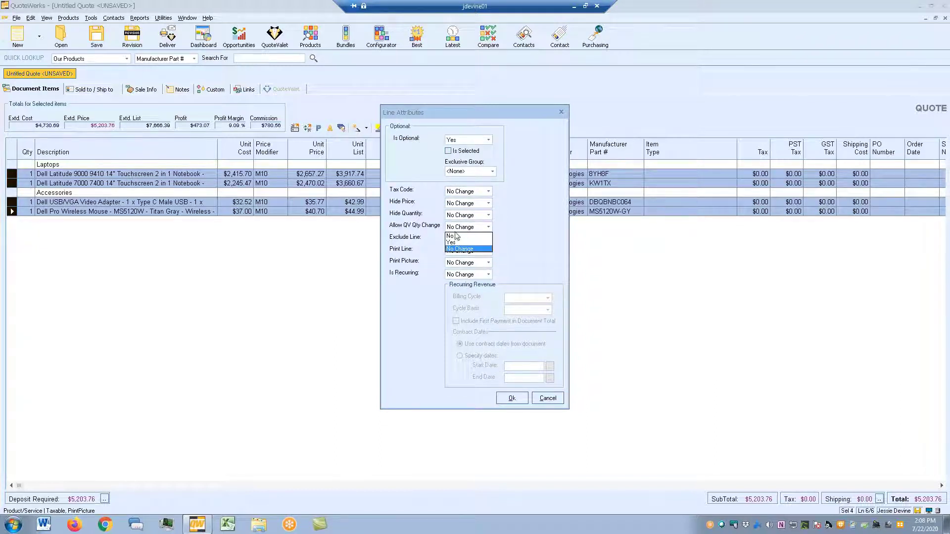
pyautogui.click(456, 243)
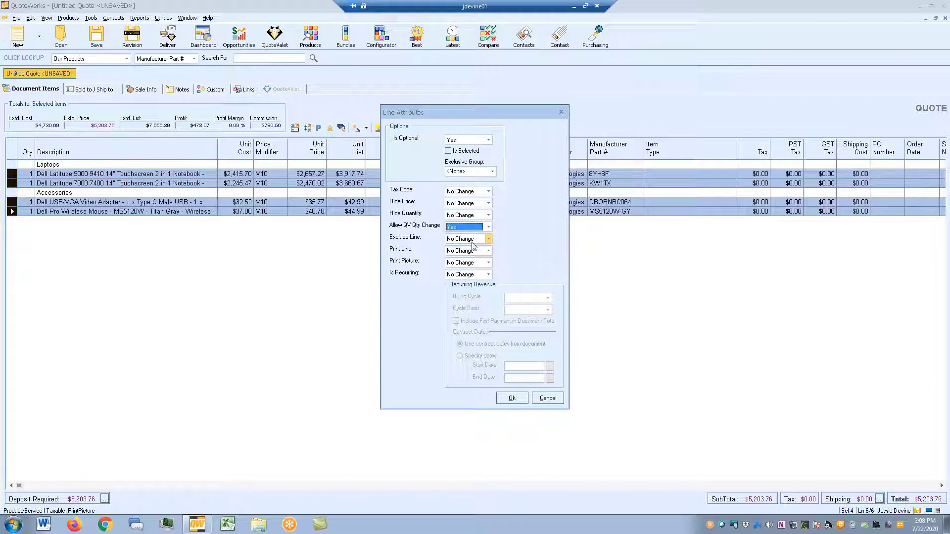
pyautogui.click(509, 398)
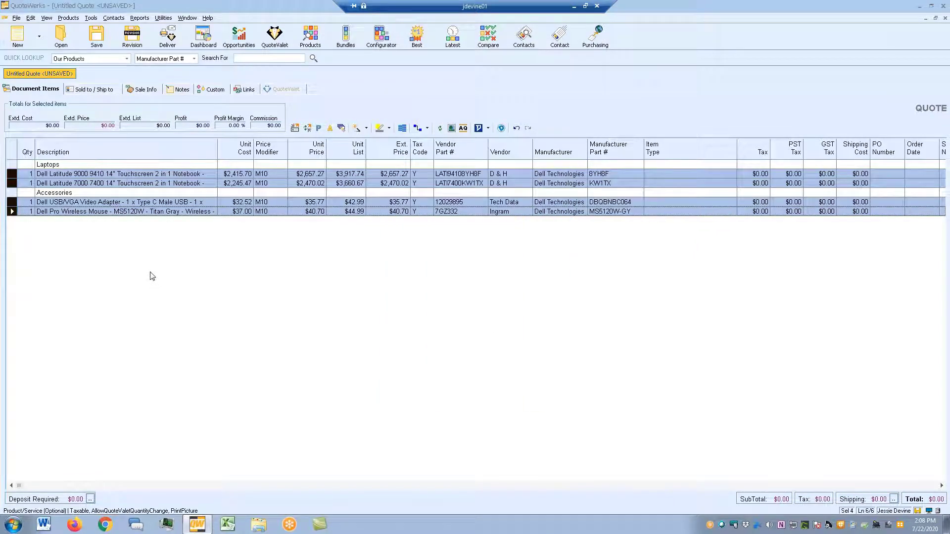
pyautogui.click(143, 201)
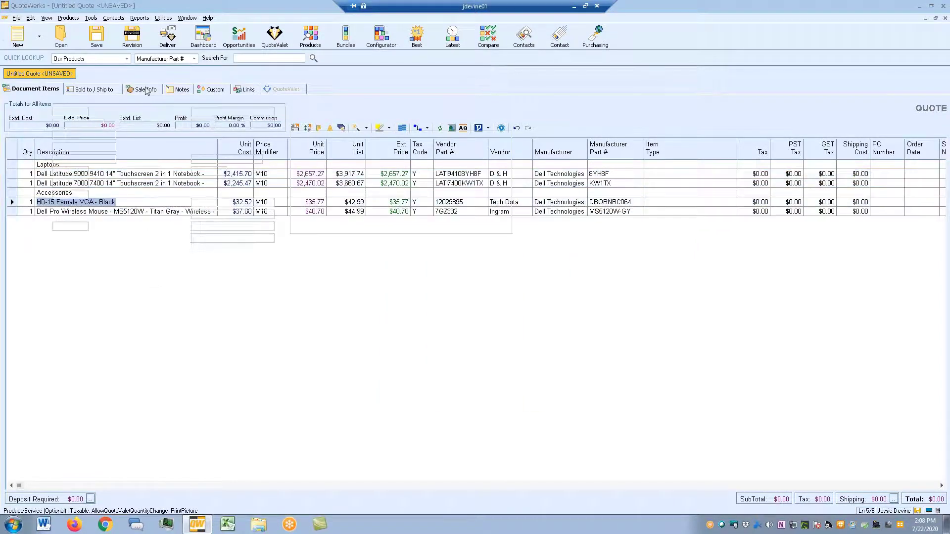
pyautogui.click(146, 90)
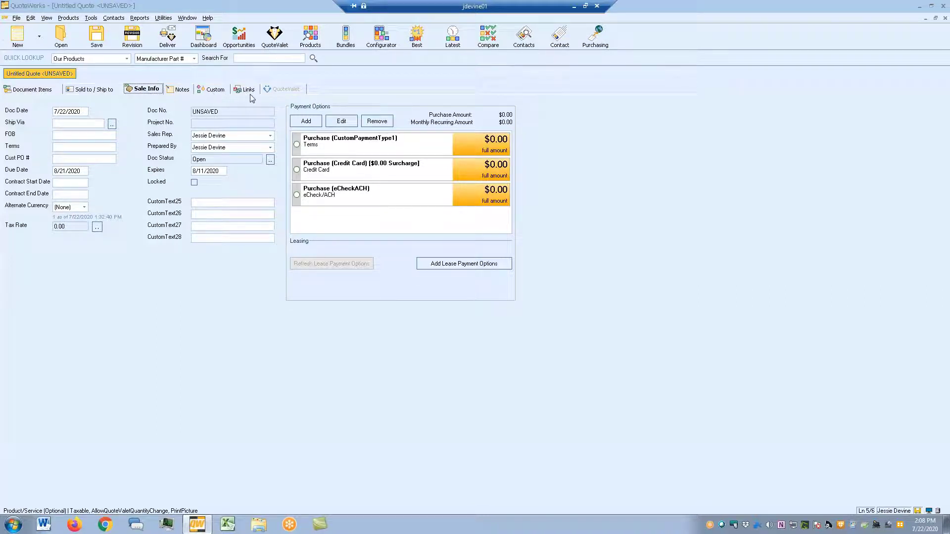
pyautogui.click(47, 91)
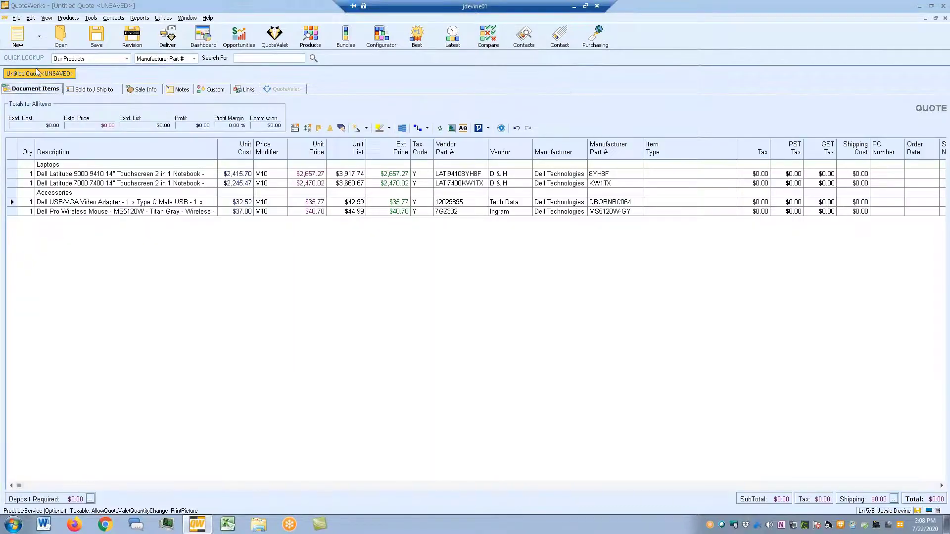
# - Save the quote as template 'Laptop Accessories', flagged as a QuoteValet order form
pyautogui.click(16, 18)
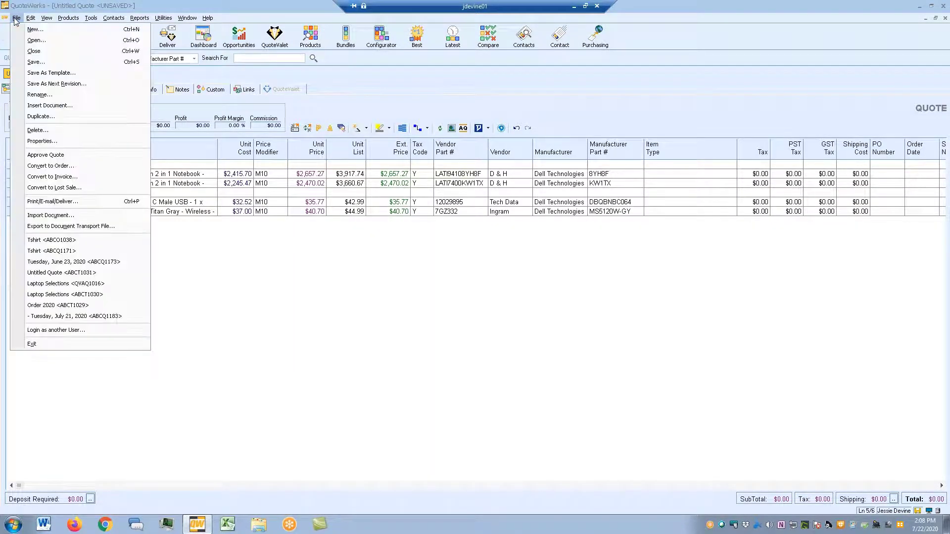
pyautogui.click(32, 73)
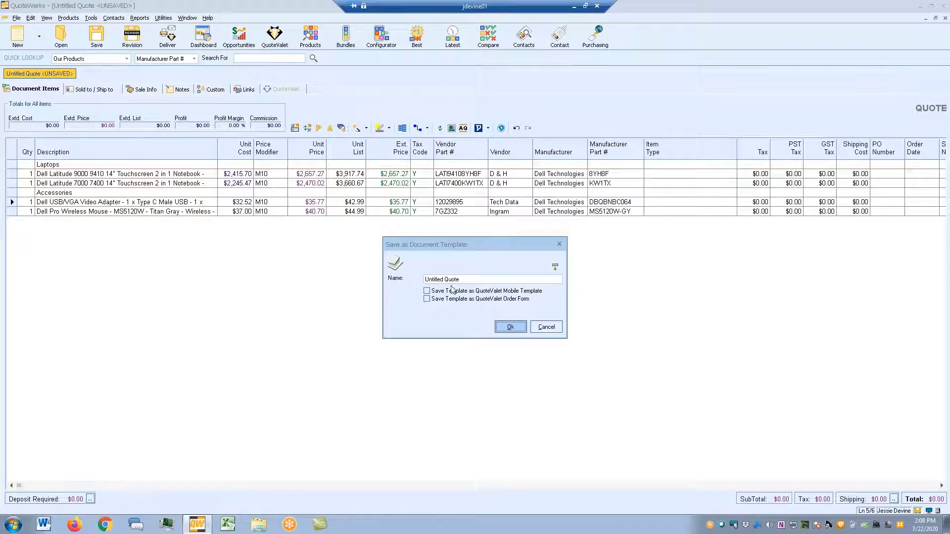
pyautogui.moveTo(459, 279); pyautogui.dragTo(426, 279)
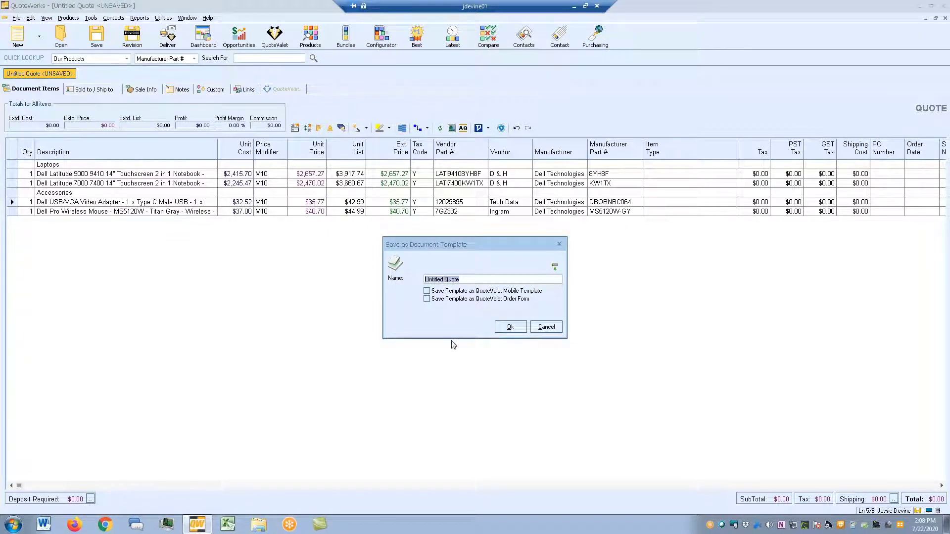
pyautogui.write('Laptop Accessories')
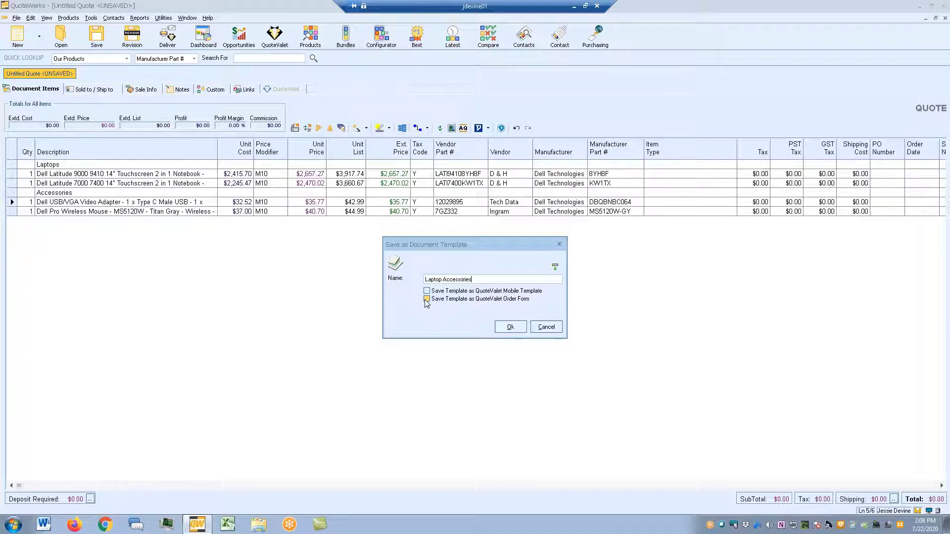
pyautogui.click(426, 299)
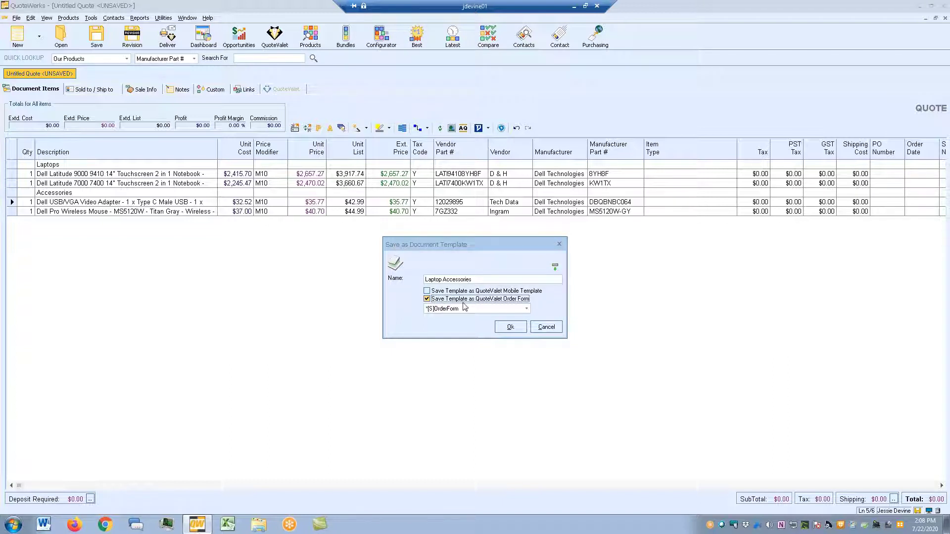
pyautogui.click(510, 327)
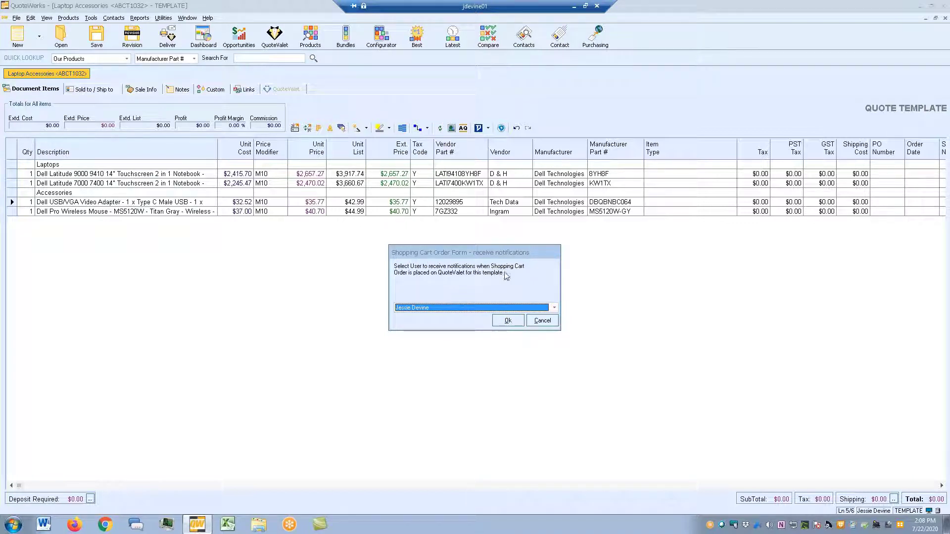
# - Keep the current user as order-notification recipient, upload, and preview the order form
pyautogui.click(463, 307)
pyautogui.click(460, 309)
pyautogui.click(432, 308)
pyautogui.click(431, 309)
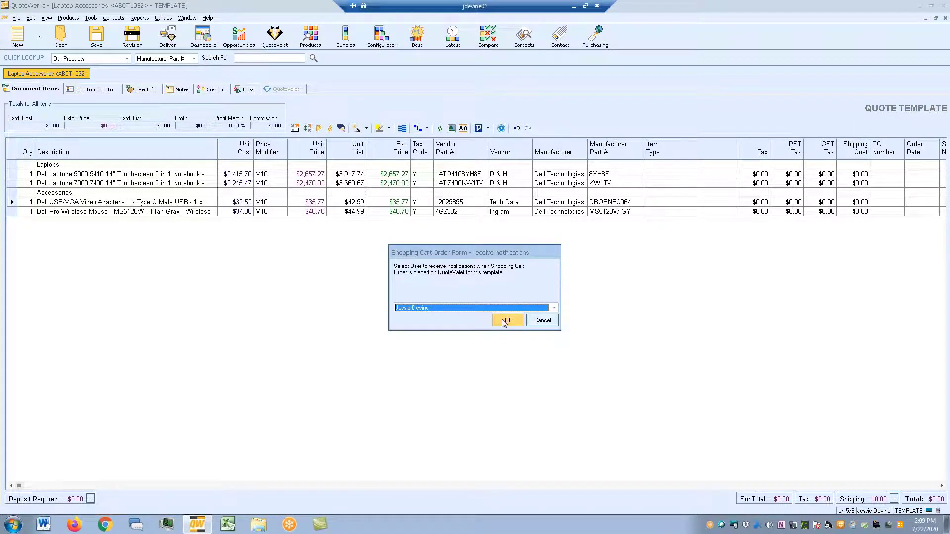
pyautogui.click(504, 321)
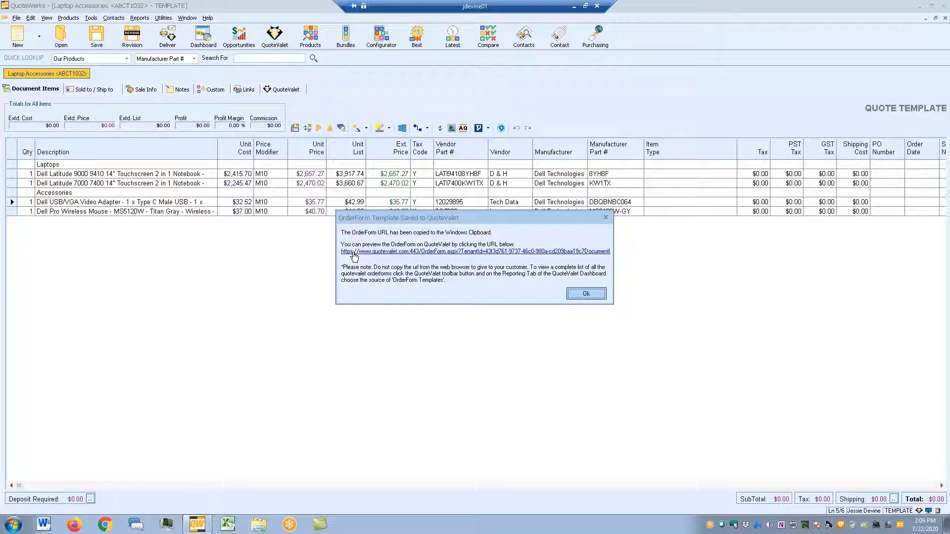
pyautogui.click(354, 253)
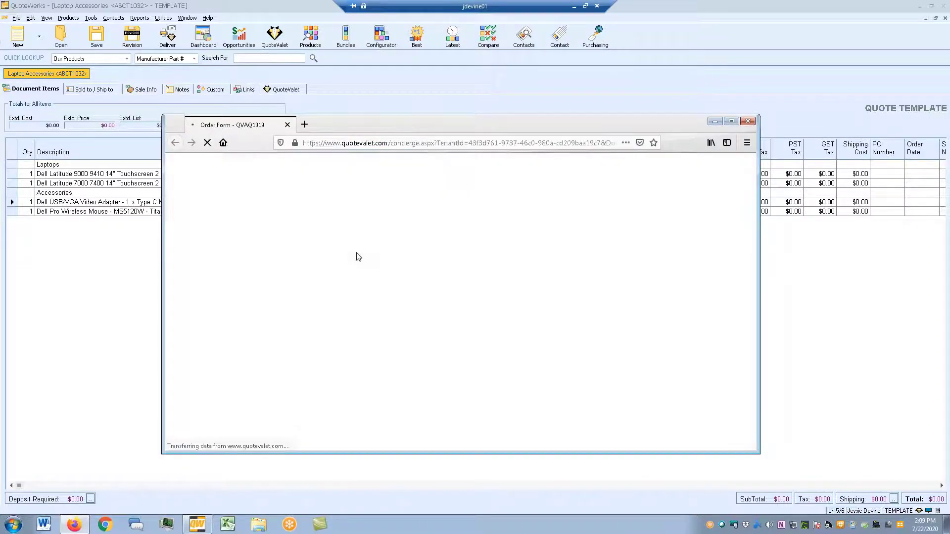
# - Tick the Latitude 9000 laptop in the order form and update totals to $2,657.27
pyautogui.doubleClick(419, 119)
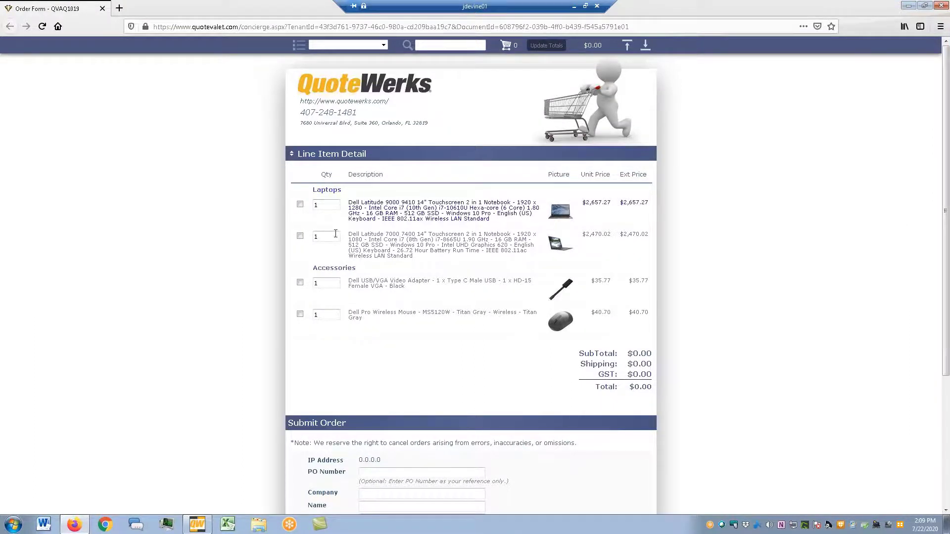
pyautogui.click(300, 204)
pyautogui.click(300, 205)
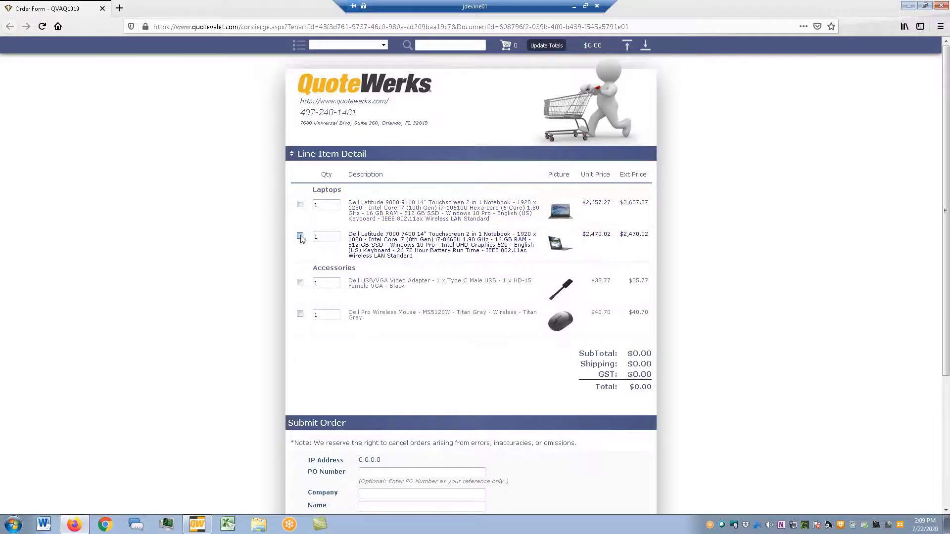
pyautogui.click(300, 204)
pyautogui.click(300, 204)
pyautogui.click(300, 205)
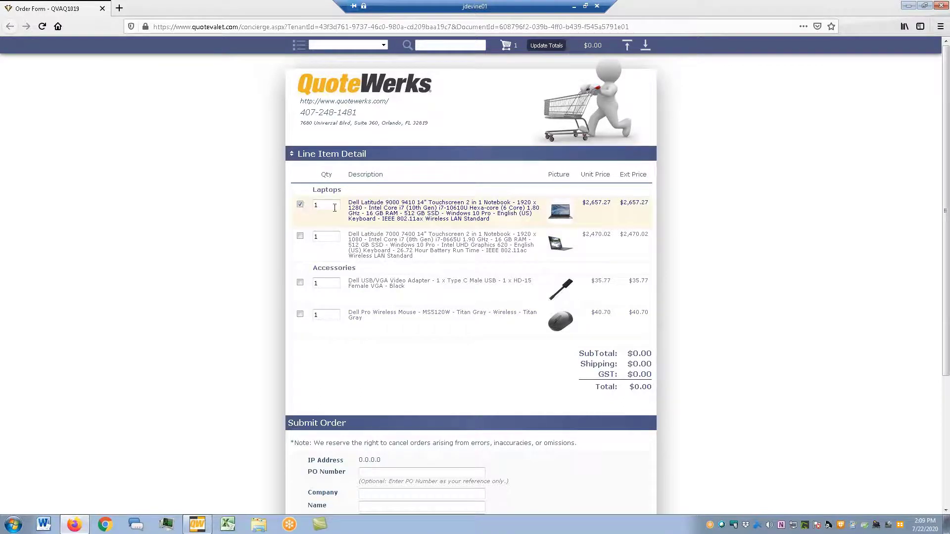
pyautogui.click(546, 45)
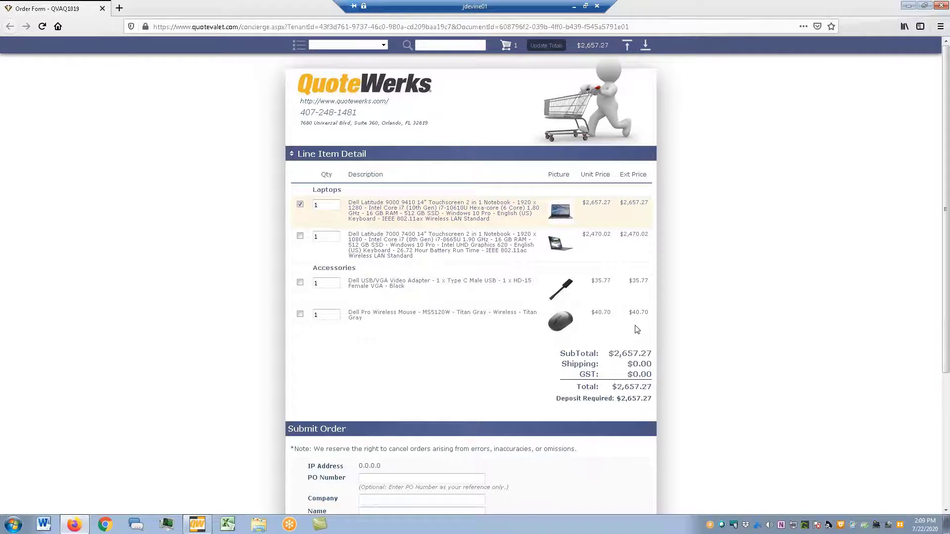
# - Jump to the Laptops and Accessories categories and search the form for 'mouse'
pyautogui.scroll(-3, 649, 376)
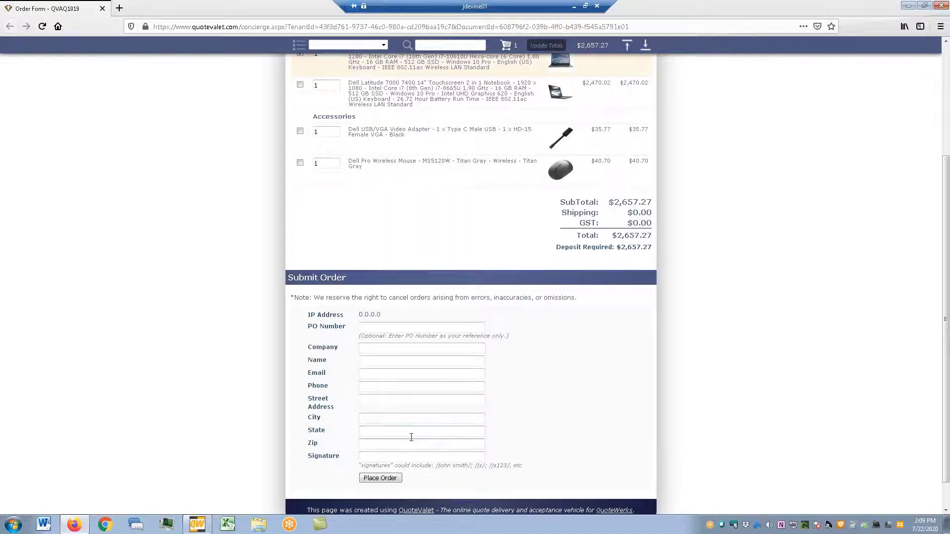
pyautogui.scroll(-1, 411, 437)
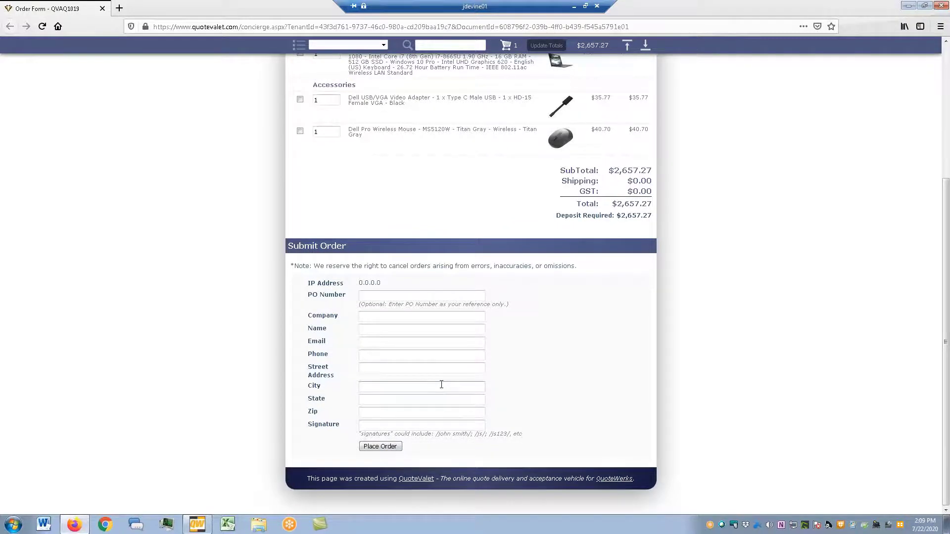
pyautogui.scroll(3, 441, 387)
pyautogui.scroll(1, 471, 297)
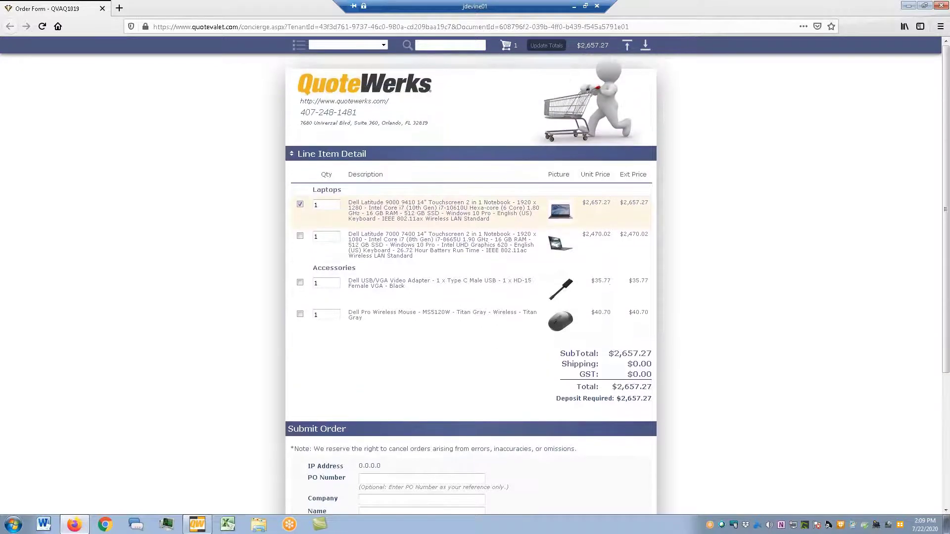
pyautogui.click(387, 46)
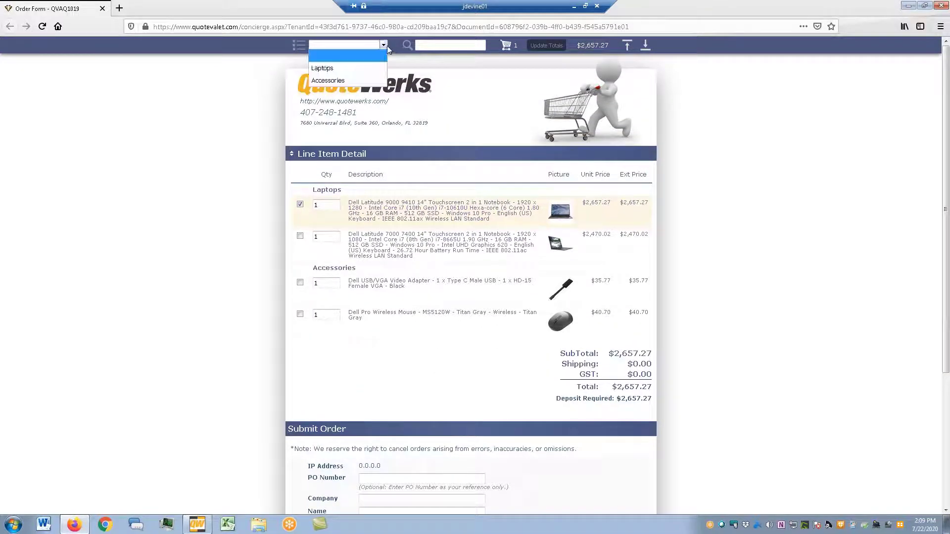
pyautogui.click(349, 69)
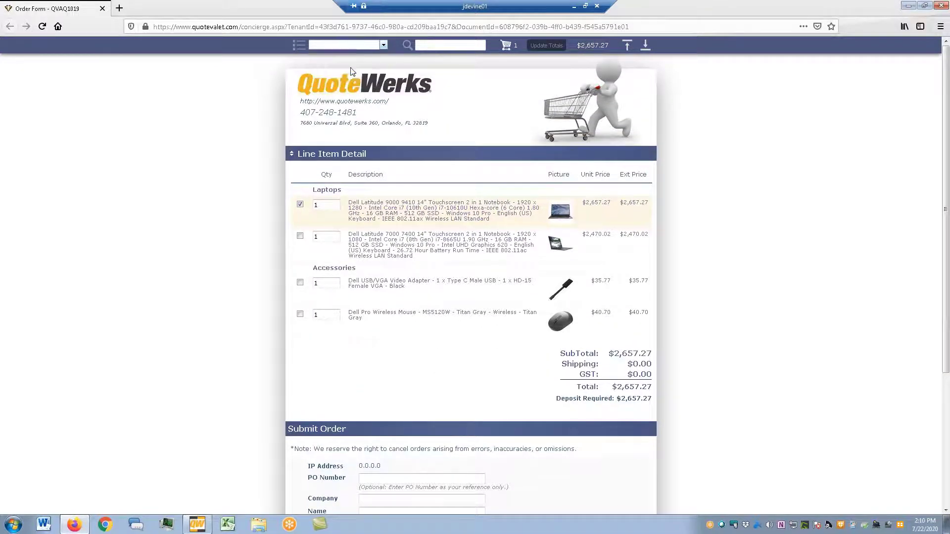
pyautogui.click(383, 45)
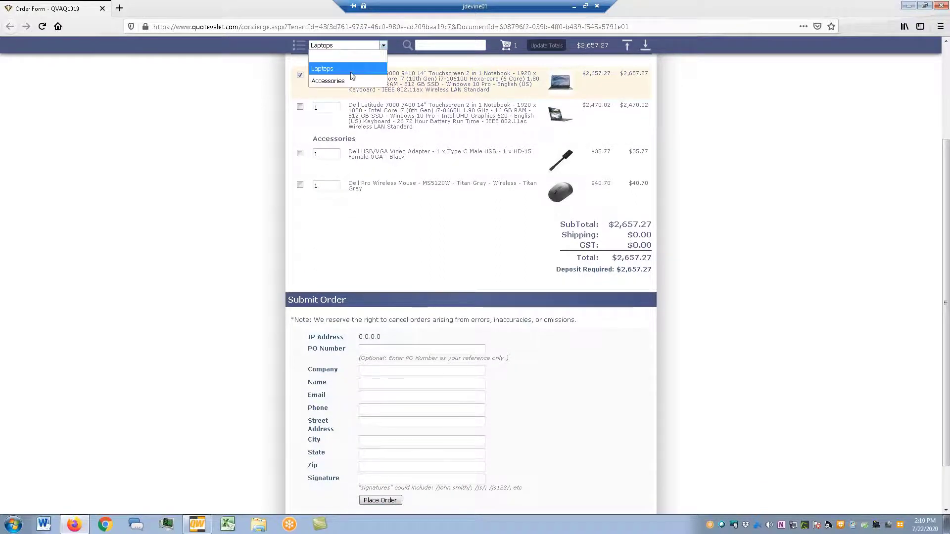
pyautogui.click(348, 80)
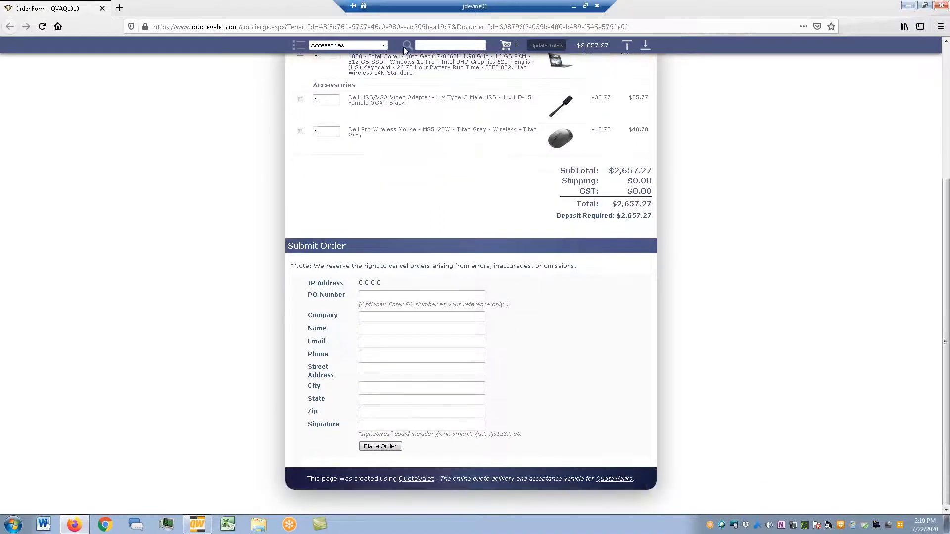
pyautogui.click(419, 45)
pyautogui.write('mouse')
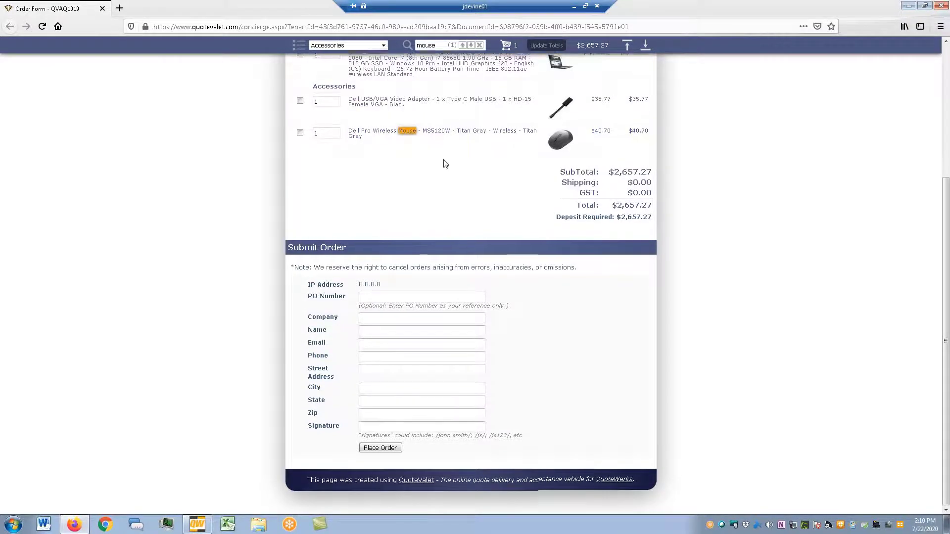
pyautogui.scroll(4, 475, 161)
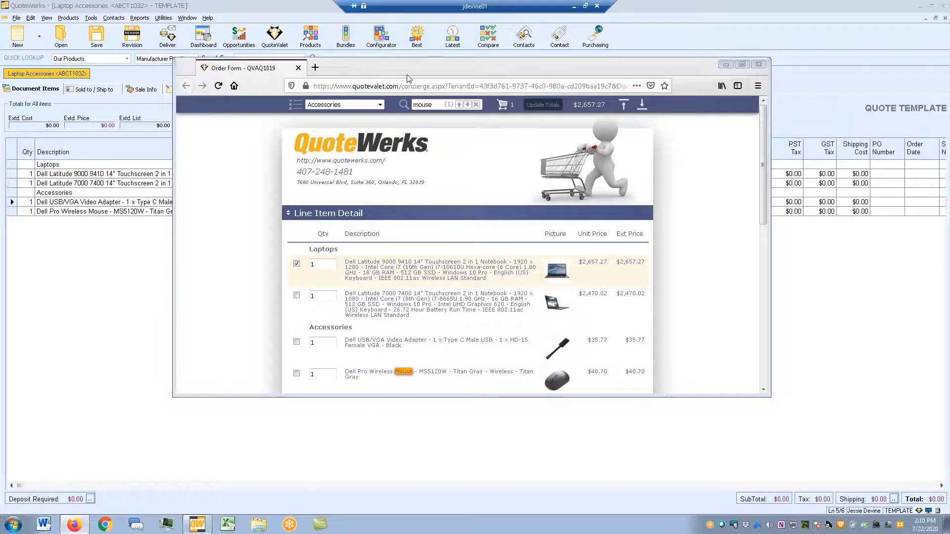
# - Close the order form preview and saved message, showing the template's Sold to / Ship to fields
pyautogui.moveTo(387, 280); pyautogui.dragTo(388, 106)
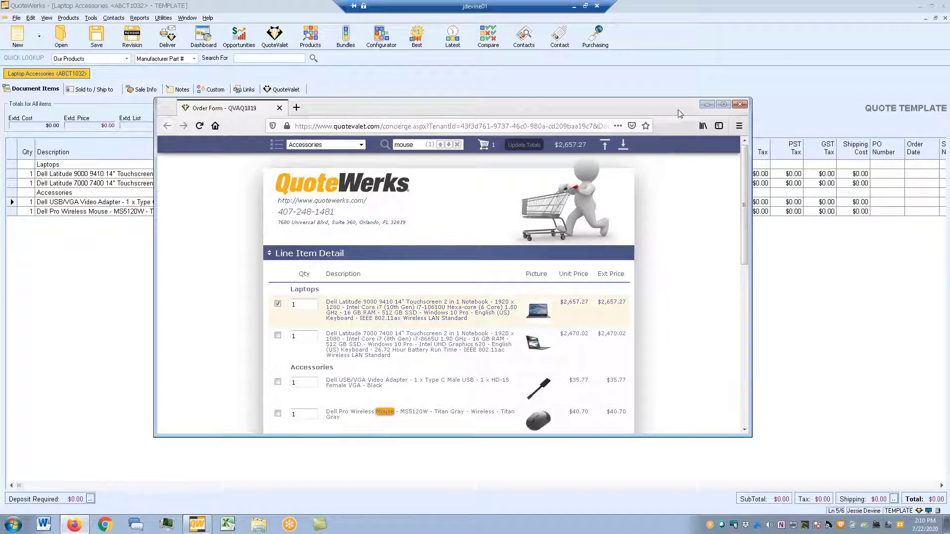
pyautogui.click(739, 105)
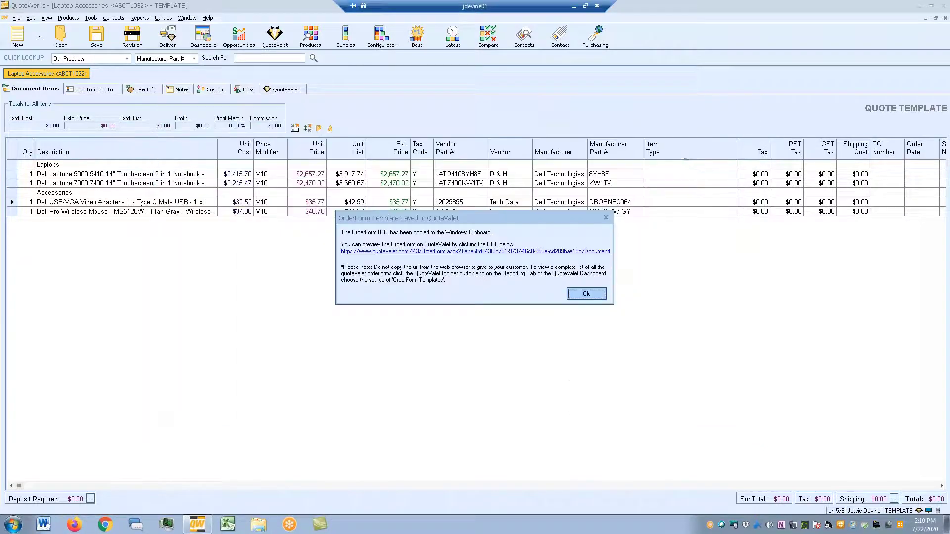
pyautogui.click(609, 220)
pyautogui.click(192, 201)
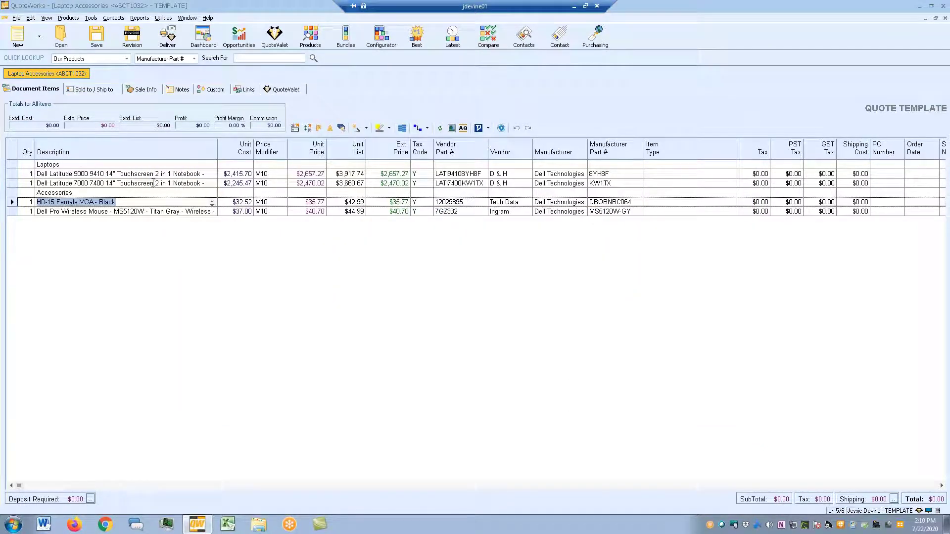
pyautogui.click(76, 90)
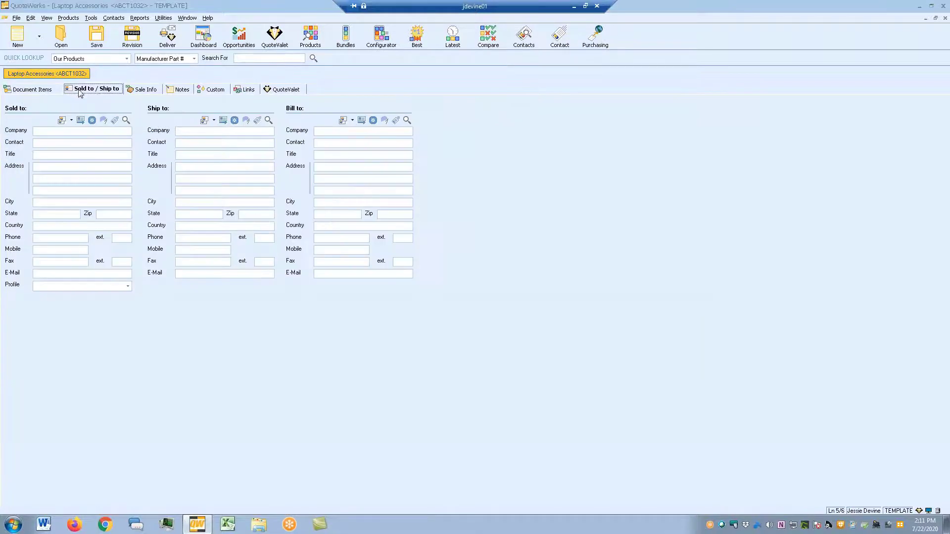
# - Fill the Sold to address from a saved QuoteWerks contact
pyautogui.click(126, 120)
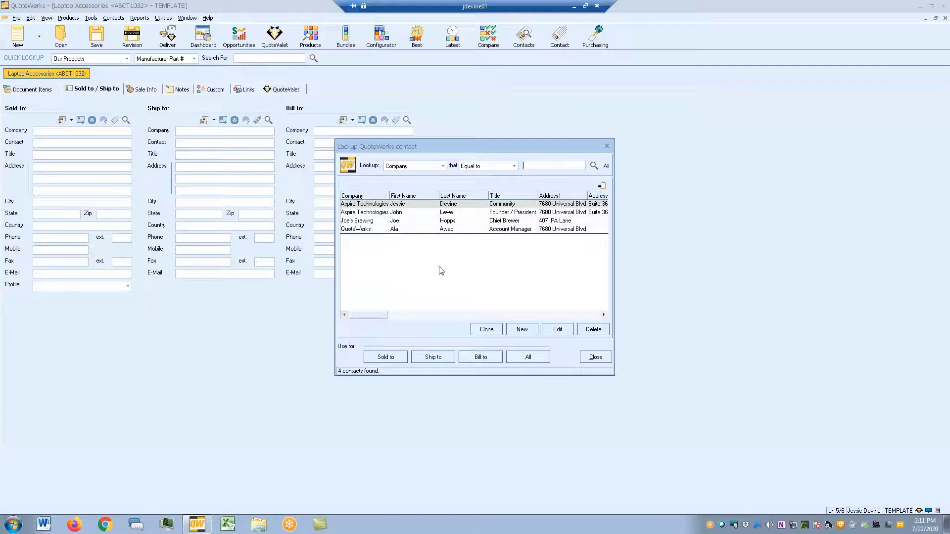
pyautogui.doubleClick(384, 229)
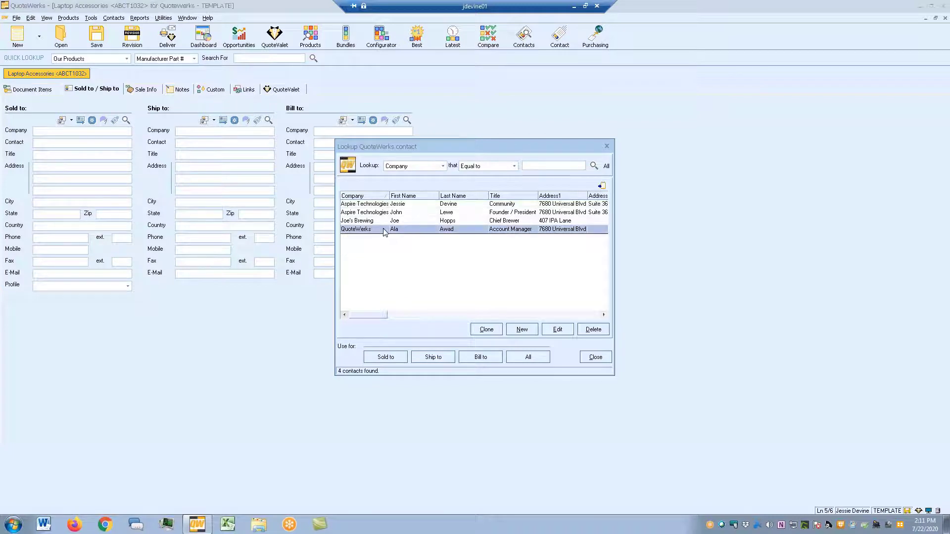
pyautogui.click(606, 146)
# - Re-save the template as a QuoteValet order form and reopen its browser preview
pyautogui.click(97, 35)
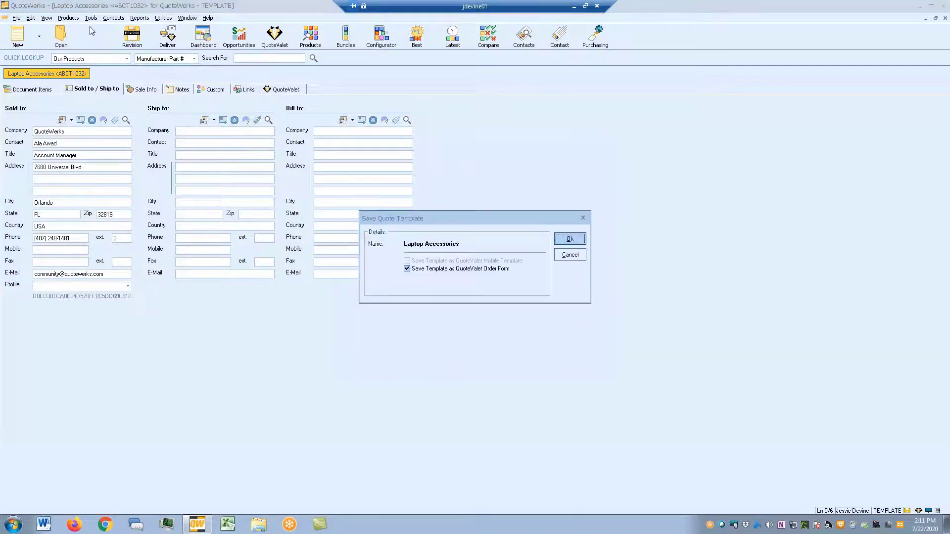
pyautogui.click(559, 239)
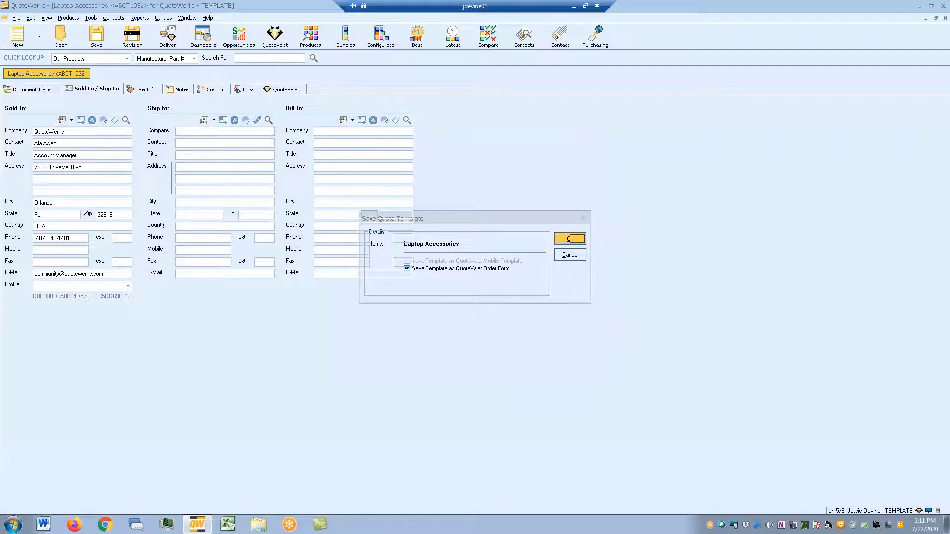
pyautogui.click(509, 289)
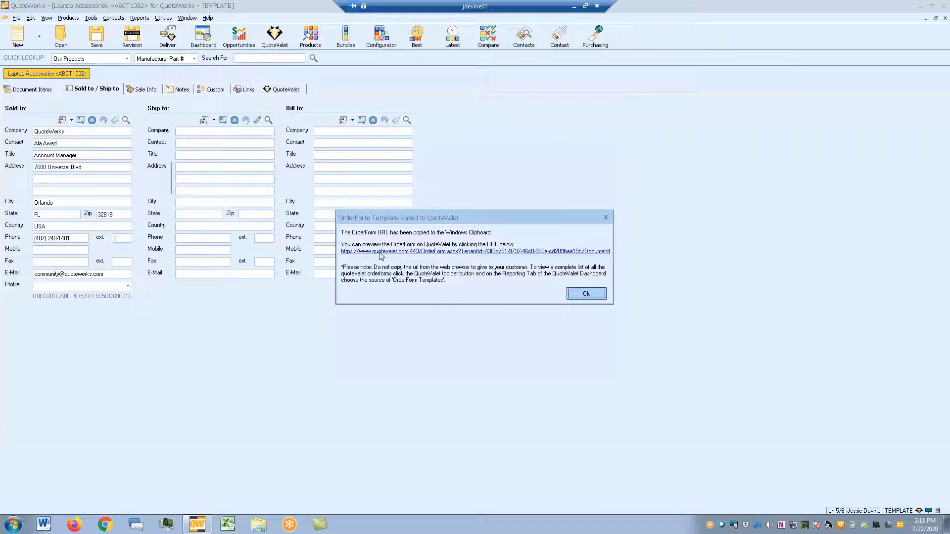
pyautogui.click(381, 253)
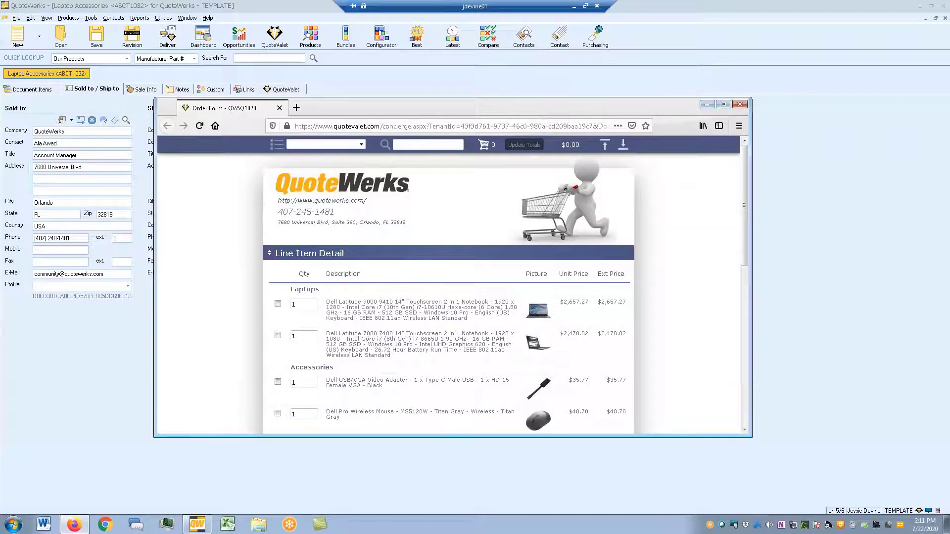
# - Scroll through the updated order form preview, then close it
pyautogui.scroll(-10, 448, 292)
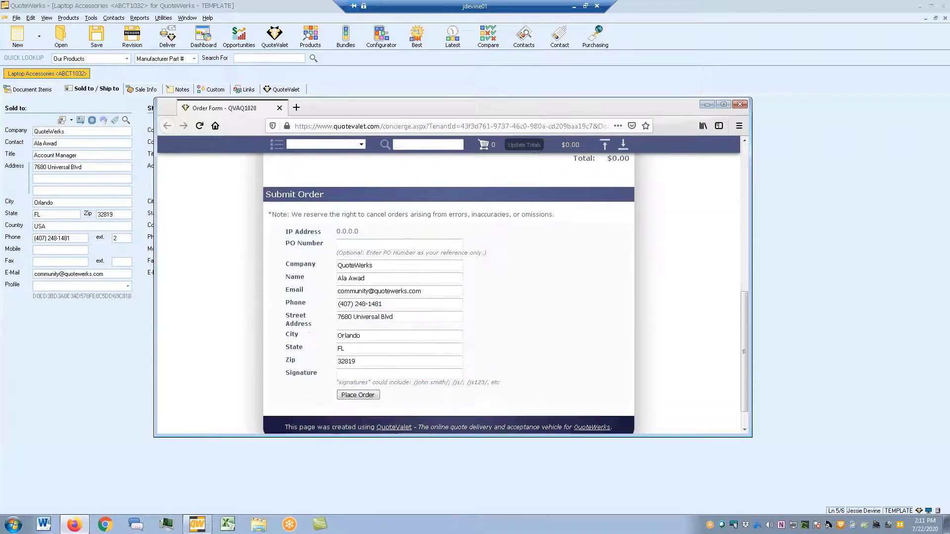
pyautogui.scroll(5, 448, 293)
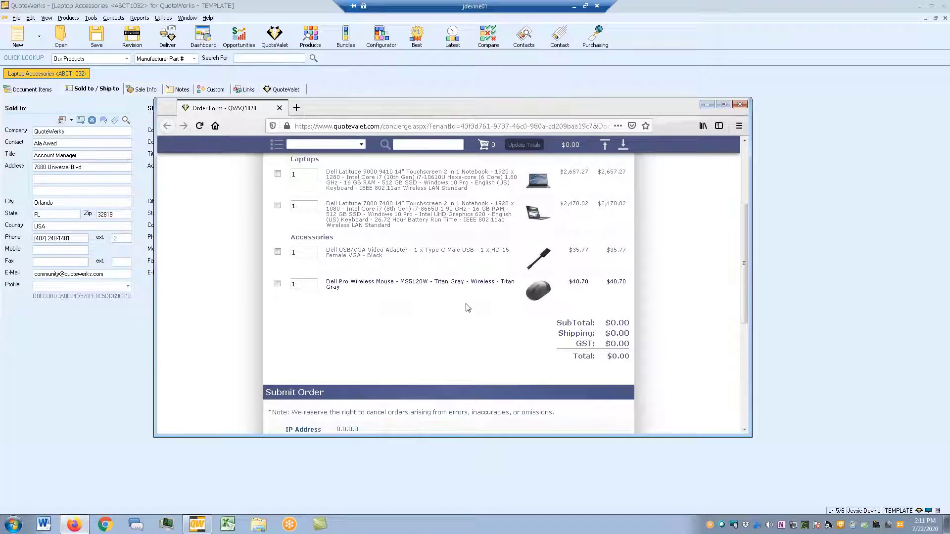
pyautogui.scroll(-3, 354, 303)
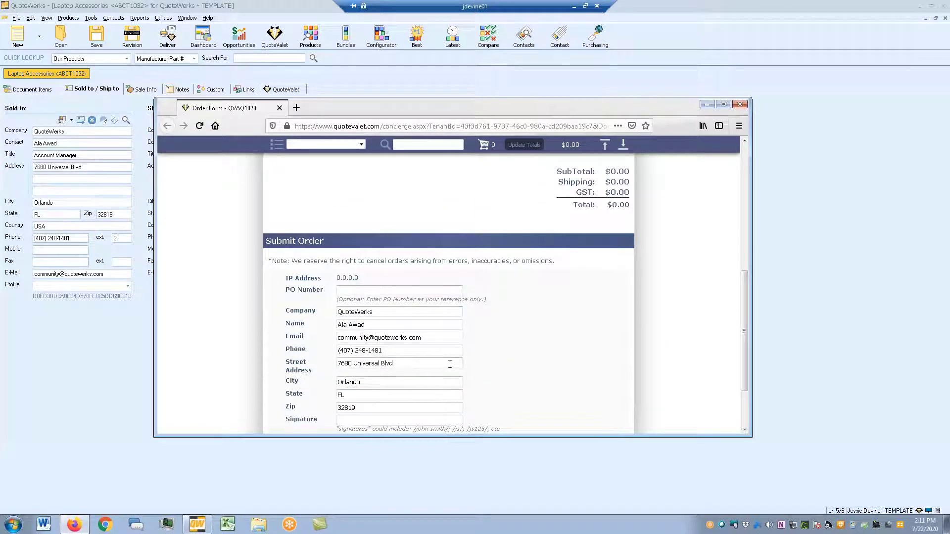
pyautogui.scroll(-2, 450, 364)
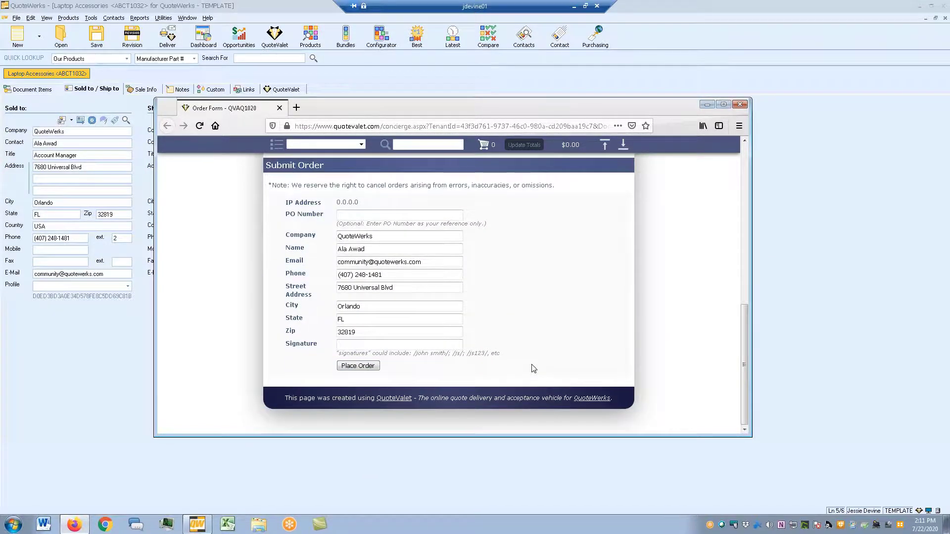
pyautogui.scroll(8, 533, 369)
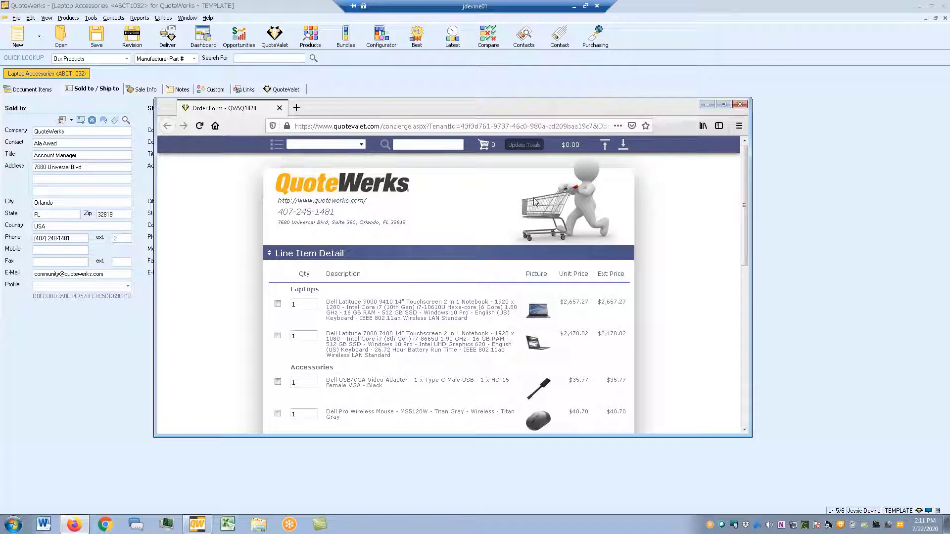
pyautogui.scroll(-3, 587, 292)
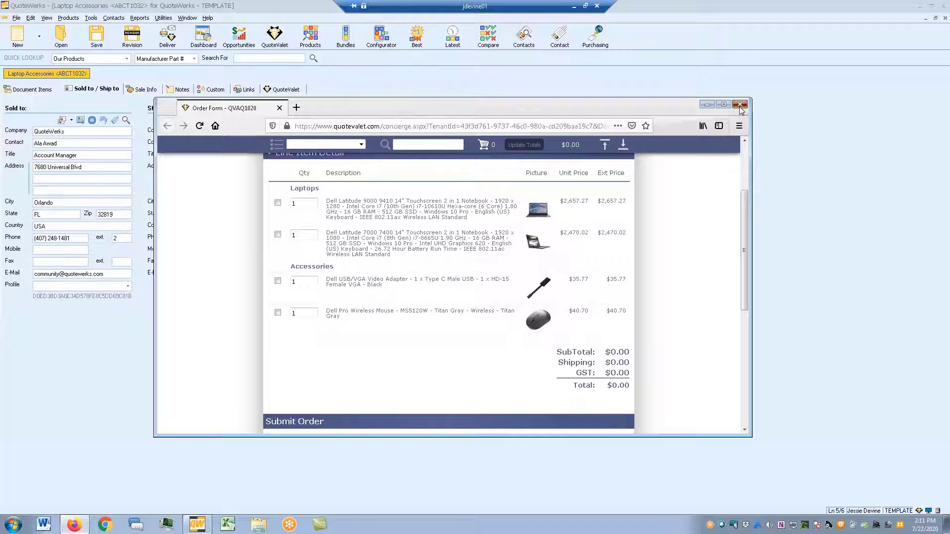
pyautogui.click(740, 105)
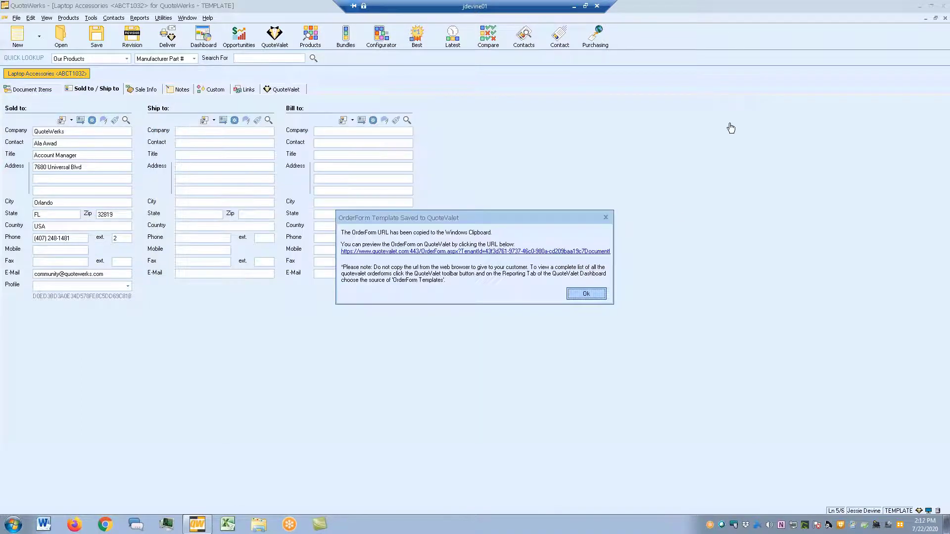
# - Dismiss the notice, close the Laptop Accessories template, and start a new blank quote
pyautogui.click(608, 217)
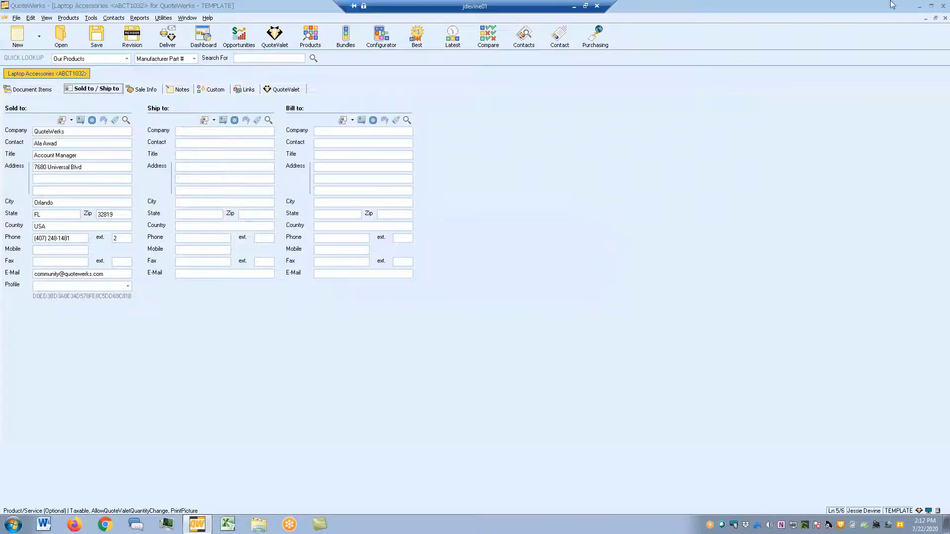
pyautogui.click(944, 18)
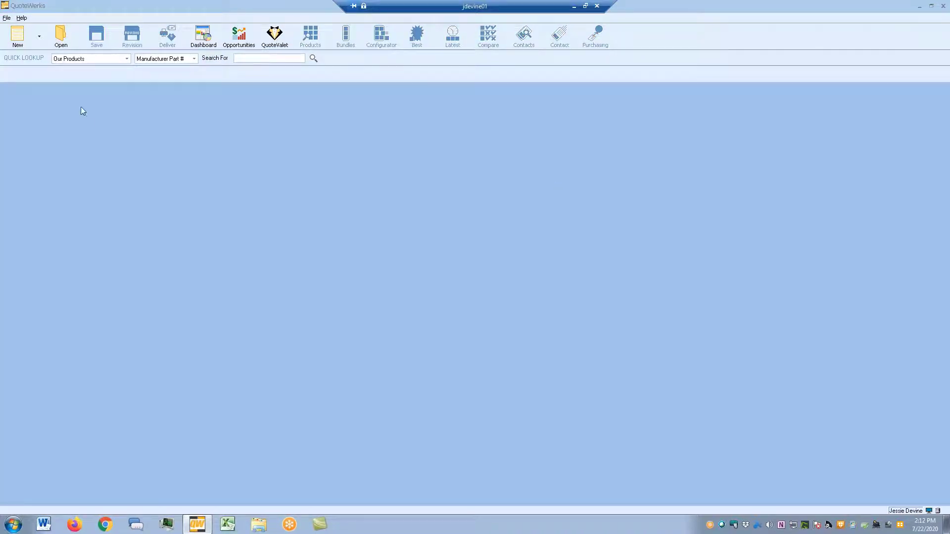
pyautogui.click(20, 37)
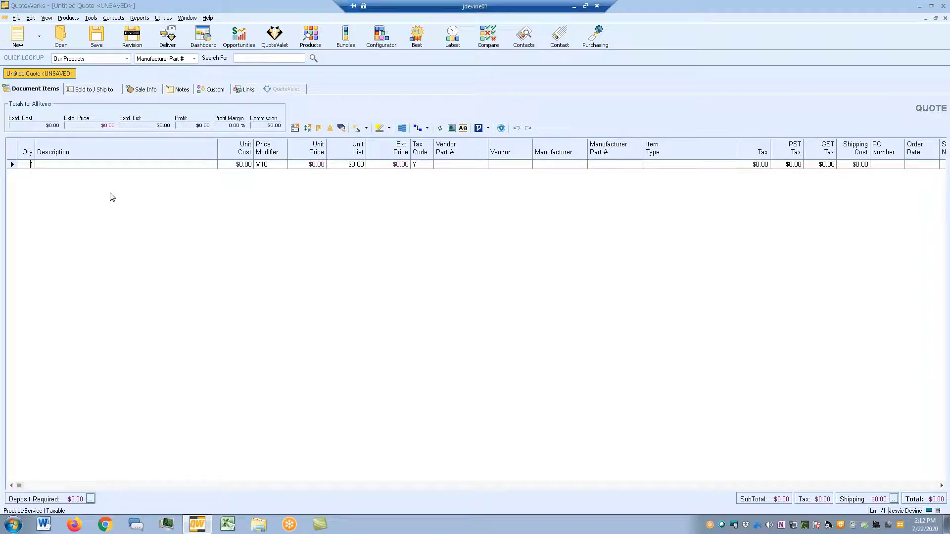
# - Insert a 'Summer Special' section header at the top of the quote
pyautogui.rightClick(111, 199)
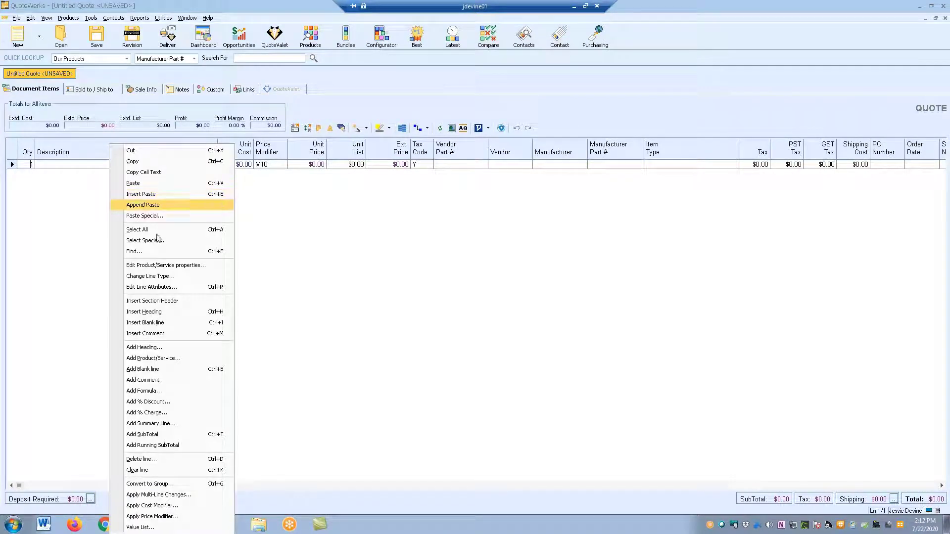
pyautogui.click(156, 303)
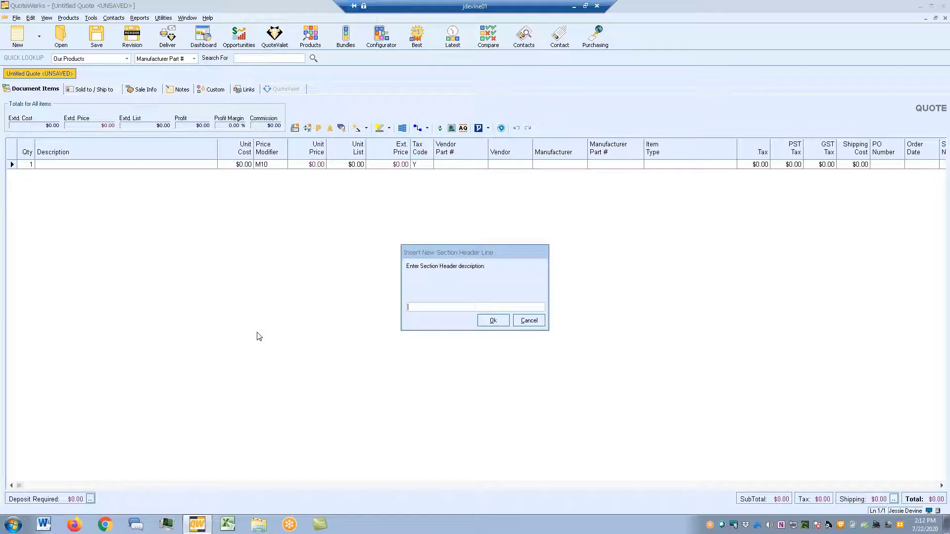
pyautogui.write('Summer Special')
pyautogui.press('Return')
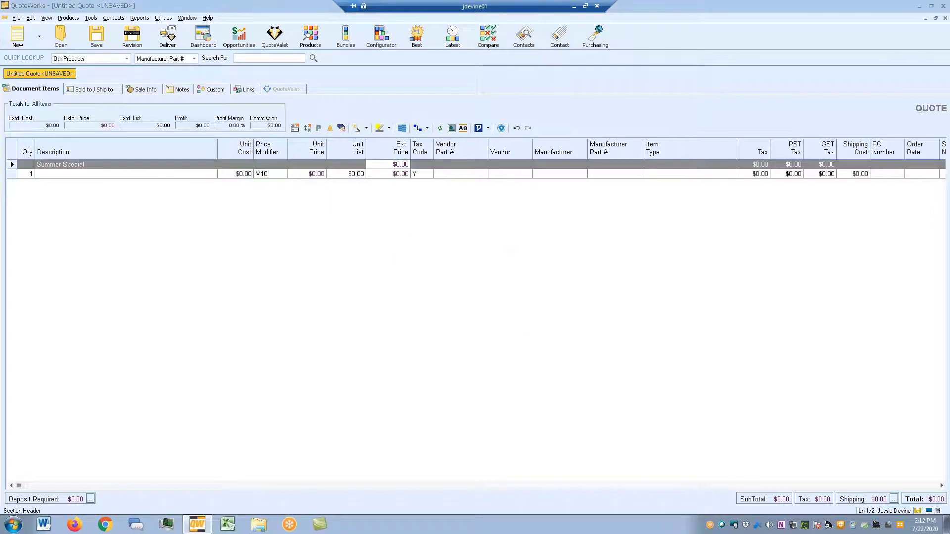
# - Search the Etilize catalogue in Product Lookup for part number 8YH8F
pyautogui.click(313, 58)
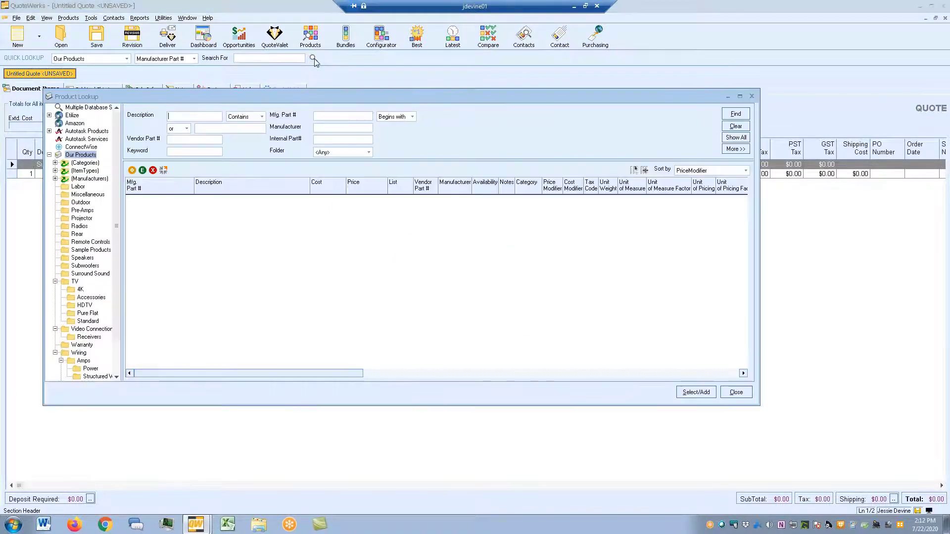
pyautogui.click(71, 116)
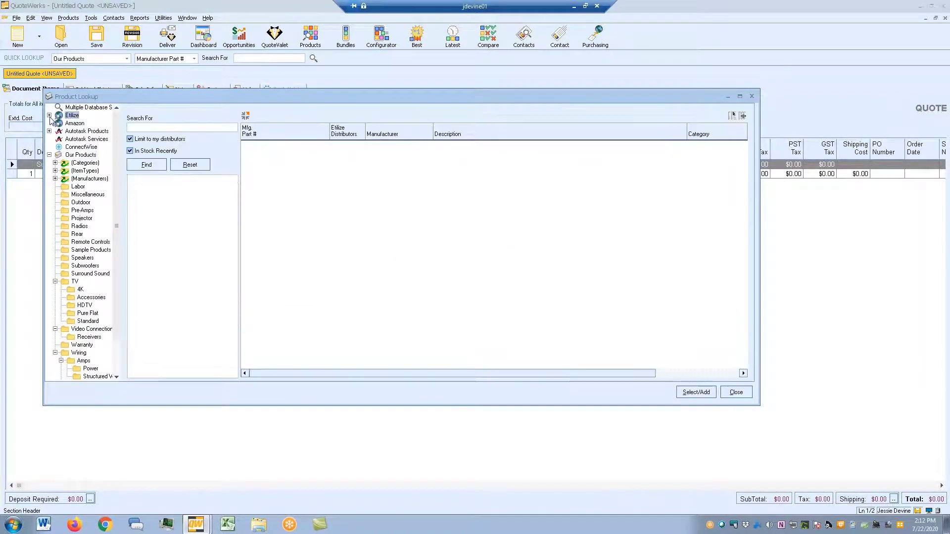
pyautogui.click(49, 115)
pyautogui.click(86, 124)
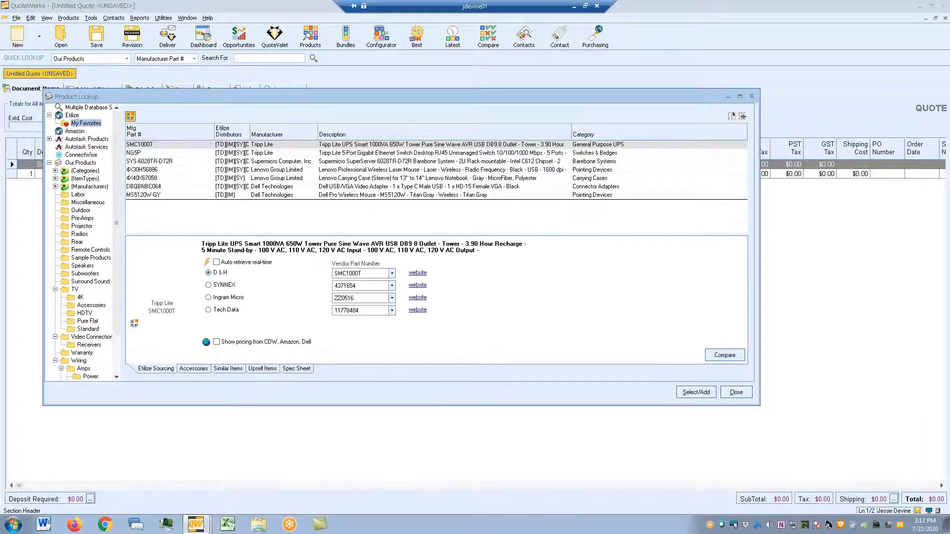
pyautogui.press('Up')
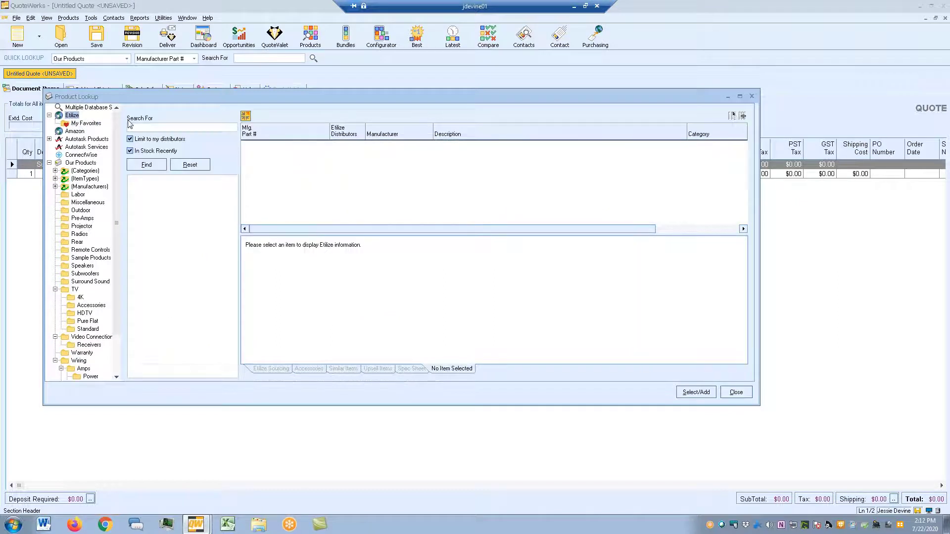
pyautogui.press('F2')
pyautogui.doubleClick(391, 252)
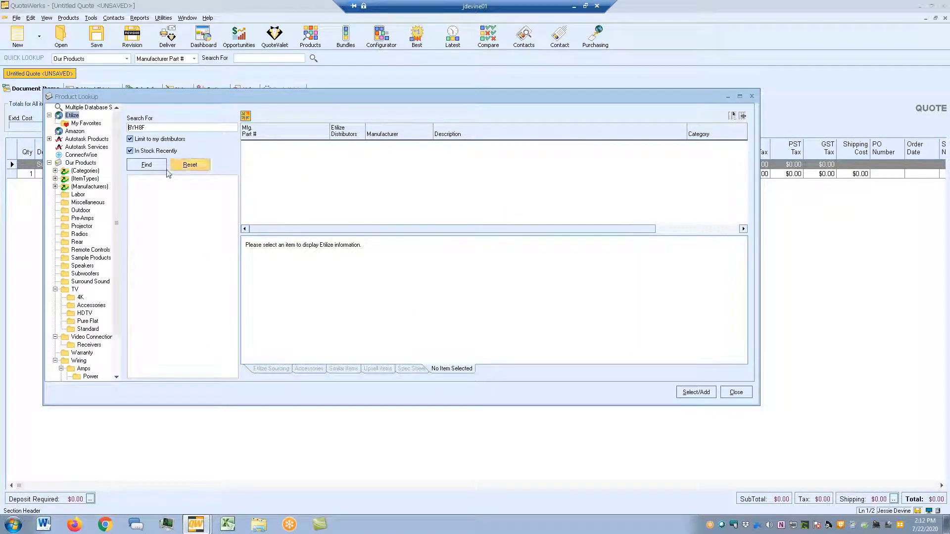
pyautogui.click(147, 165)
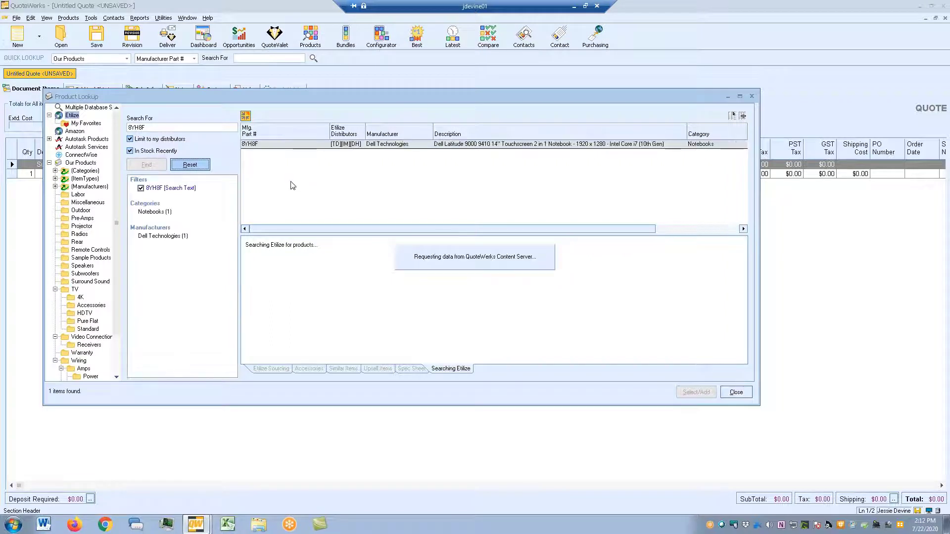
# - Add the Dell Latitude 9410 at D&H pricing under the Summer Special section
pyautogui.click(322, 262)
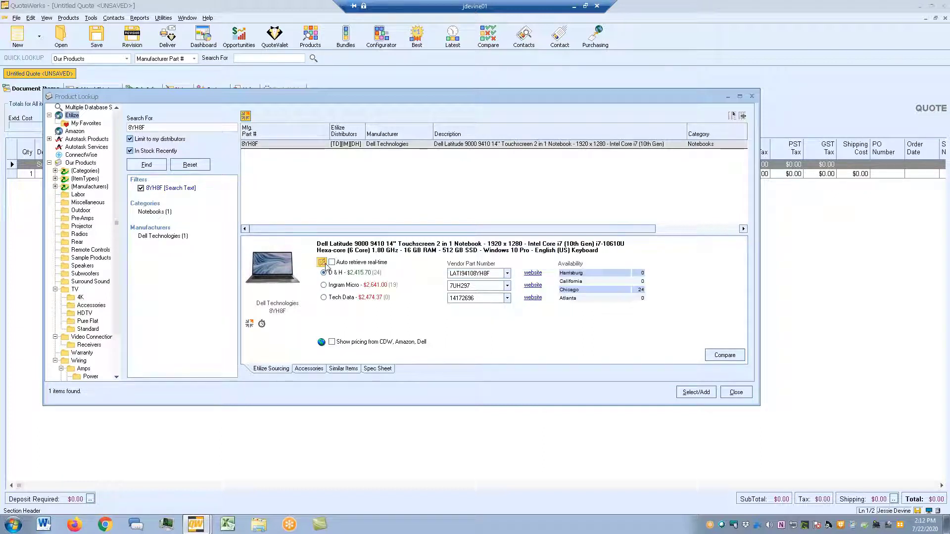
pyautogui.doubleClick(341, 272)
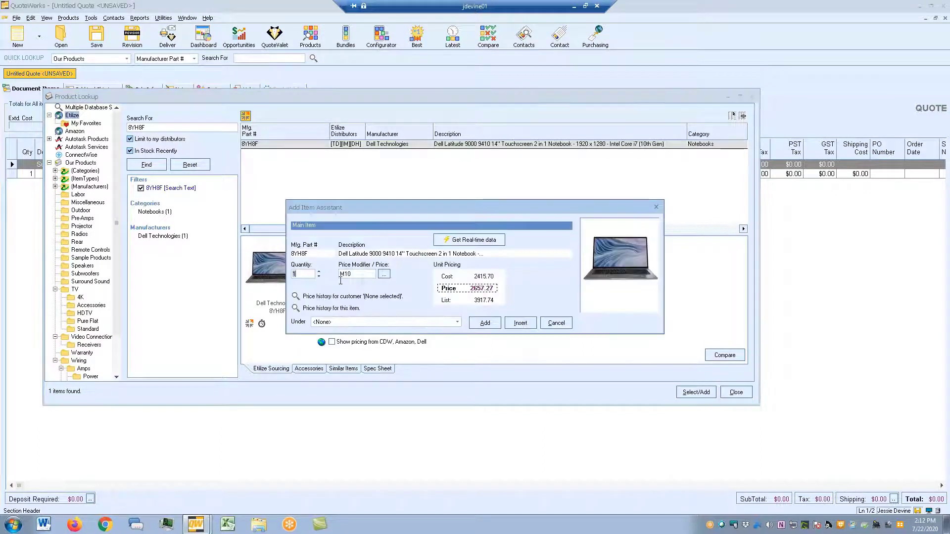
pyautogui.click(354, 323)
pyautogui.click(352, 350)
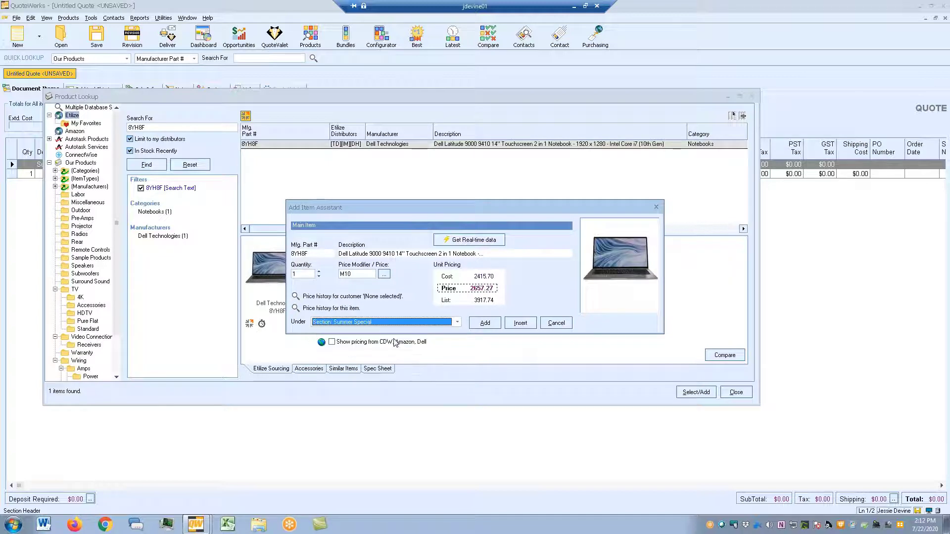
pyautogui.click(484, 323)
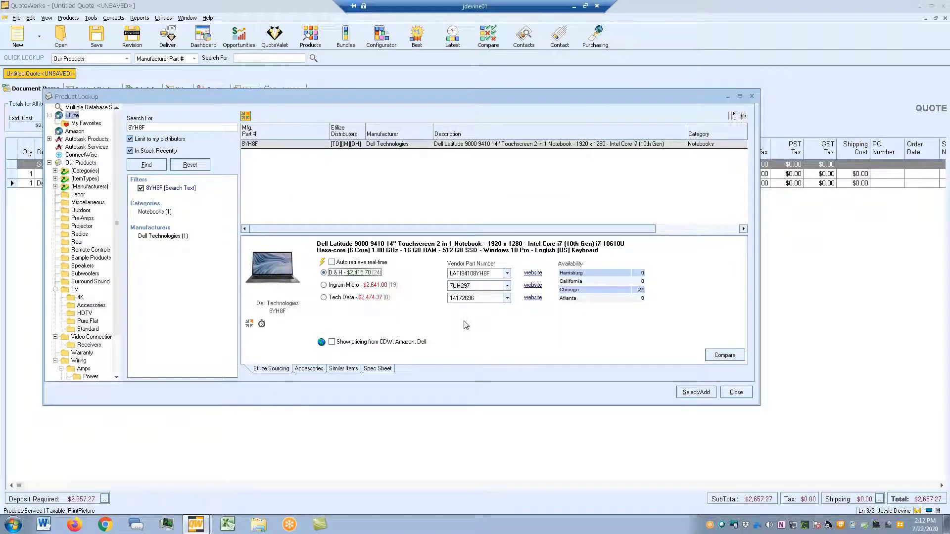
pyautogui.click(751, 96)
# - Delete the blank line from the quote
pyautogui.rightClick(13, 174)
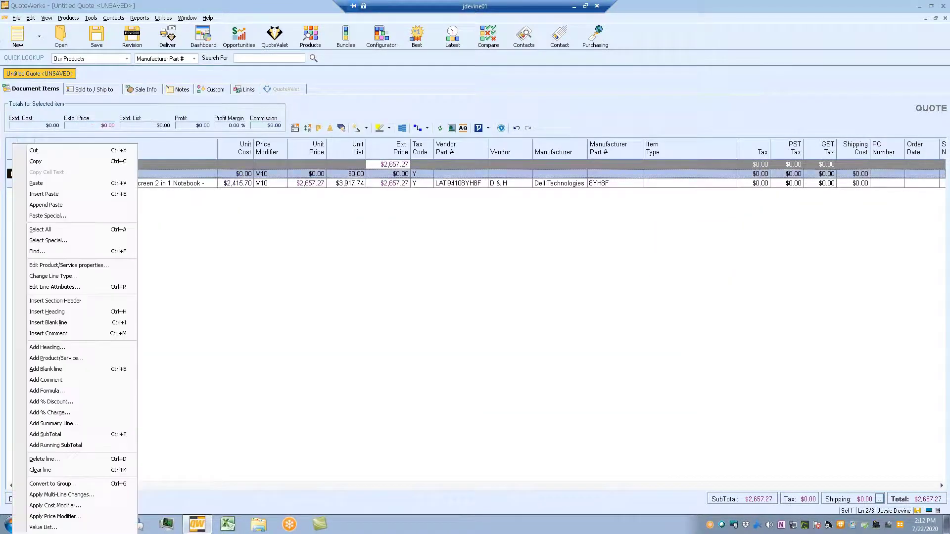
pyautogui.click(42, 459)
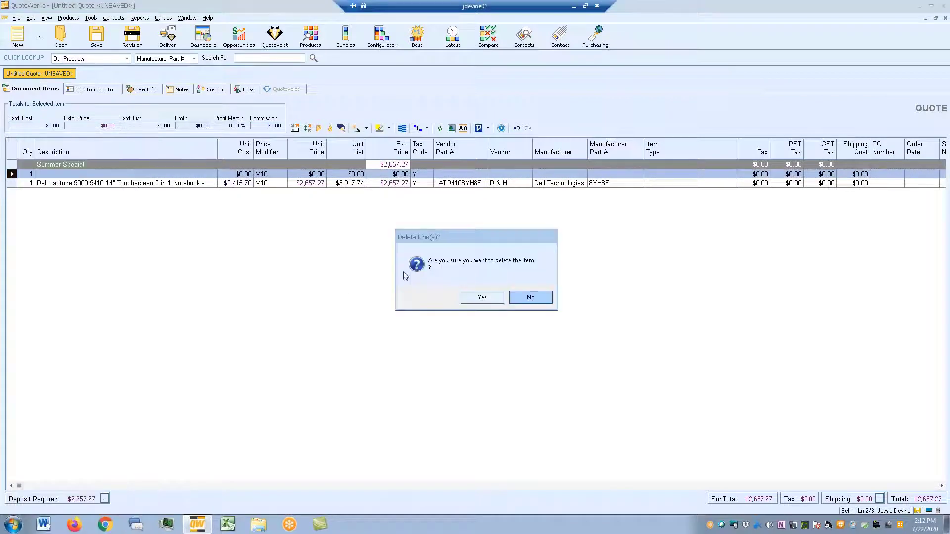
pyautogui.click(476, 298)
# - Add a 20% discount to the Summer Special section
pyautogui.rightClick(165, 192)
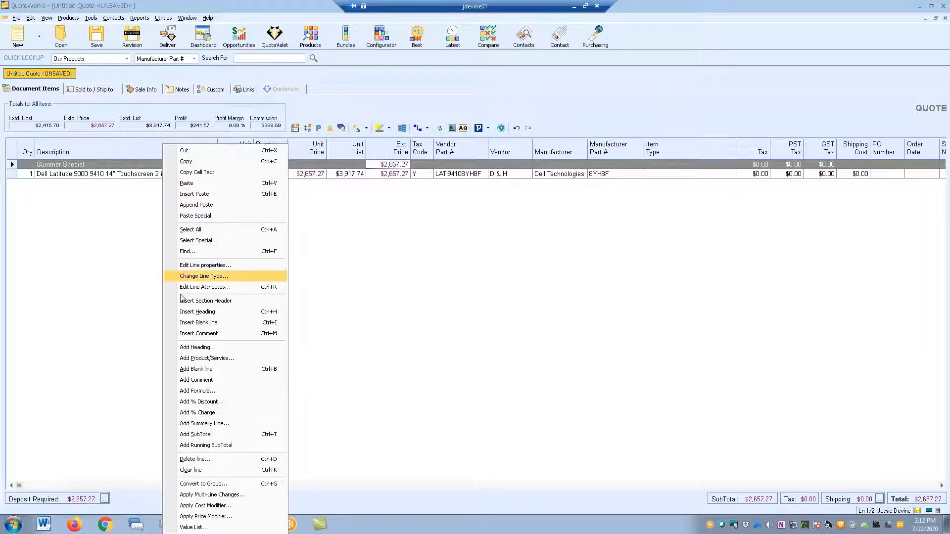
pyautogui.click(201, 402)
pyautogui.write('20')
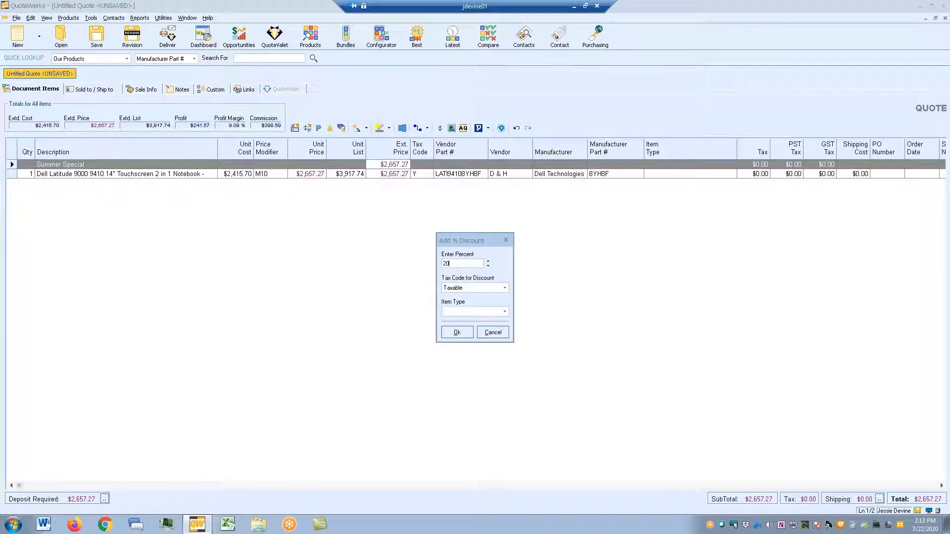
pyautogui.click(454, 332)
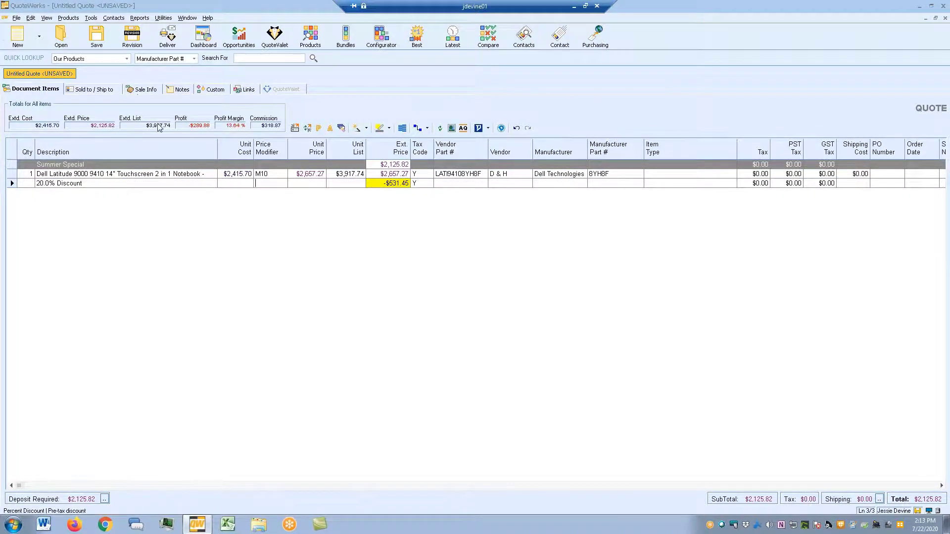
# - Set the quote's Expires date to 7/24/2020
pyautogui.click(140, 91)
pyautogui.doubleClick(209, 171)
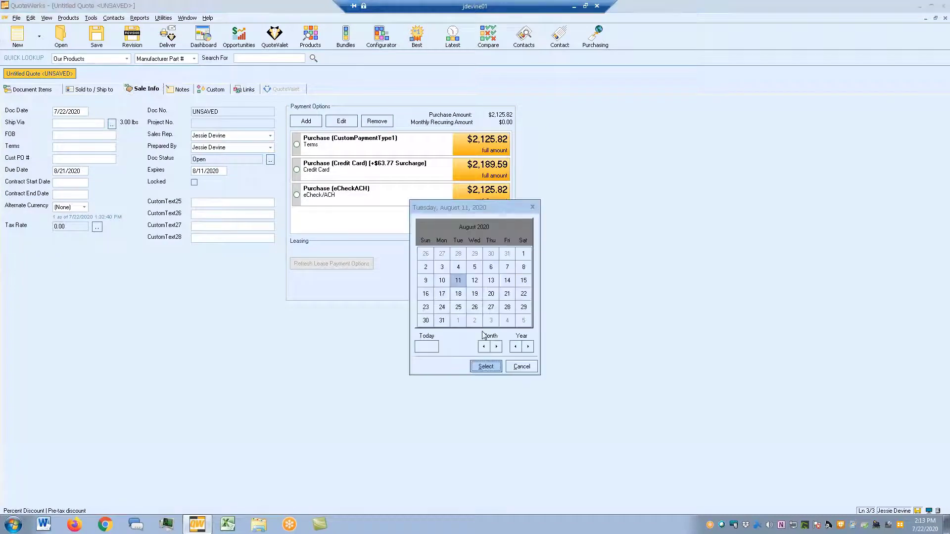
pyautogui.click(426, 346)
pyautogui.click(507, 294)
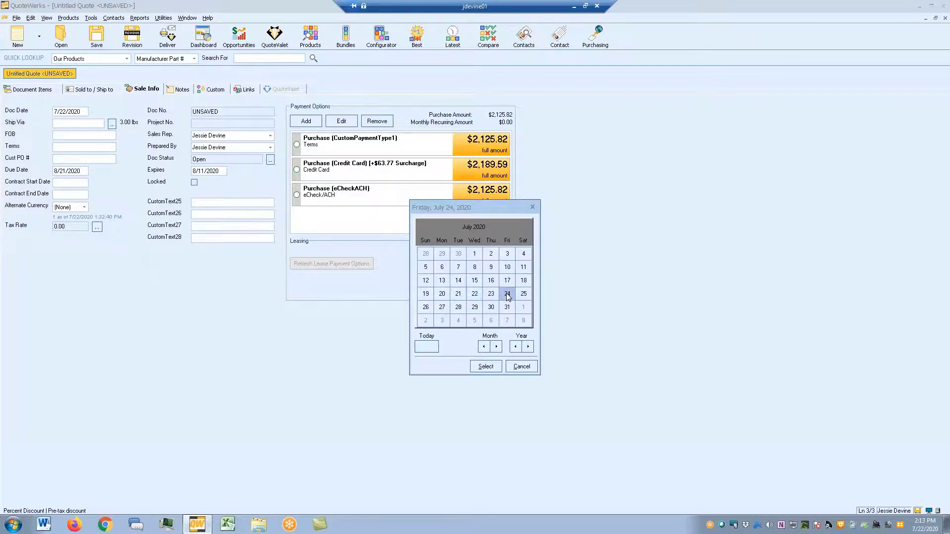
pyautogui.doubleClick(507, 294)
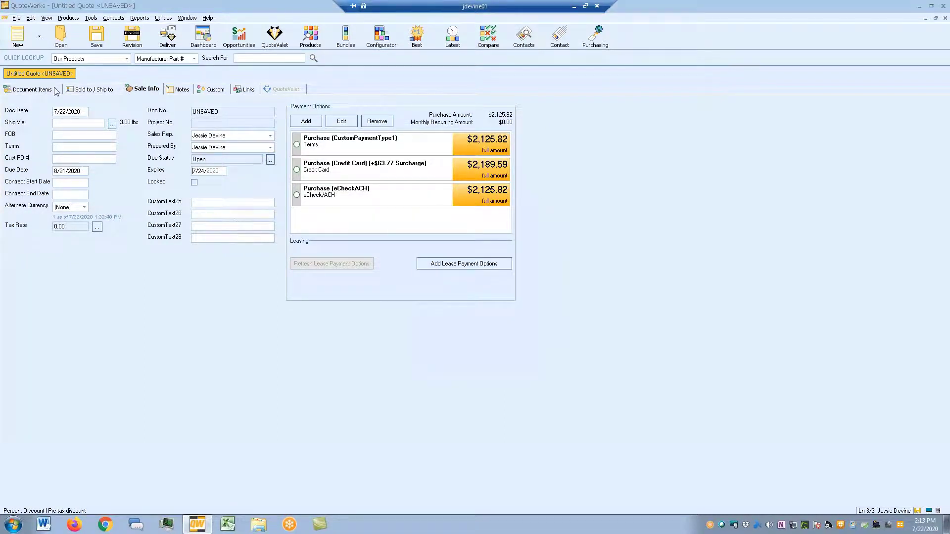
pyautogui.click(55, 91)
# - Save the quote as template 'Summer Special', published as a QuoteValet order form
pyautogui.click(17, 18)
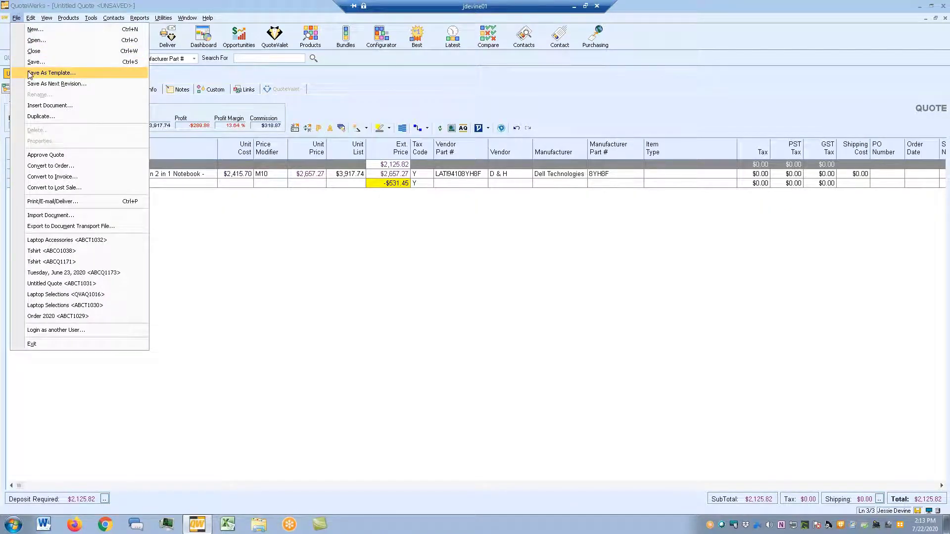
pyautogui.click(51, 73)
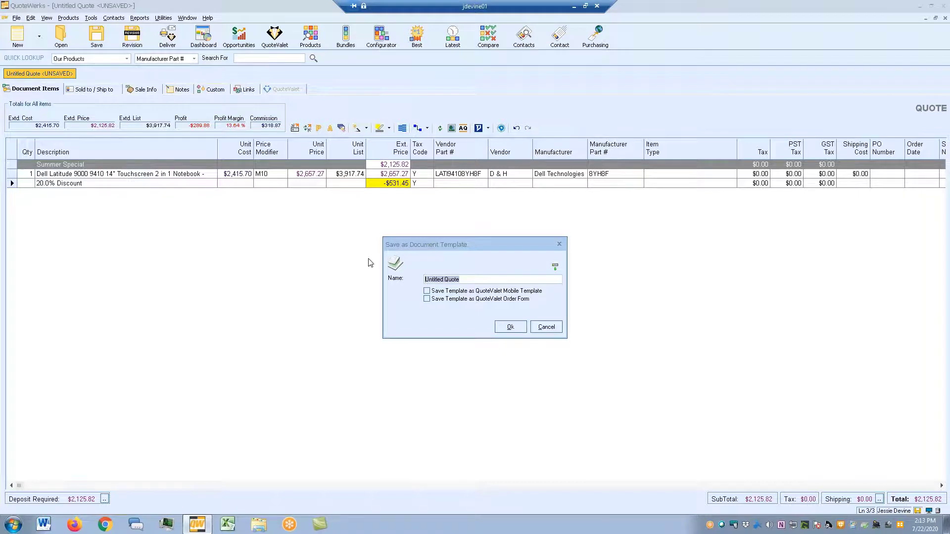
pyautogui.write('Summer Special')
pyautogui.click(427, 299)
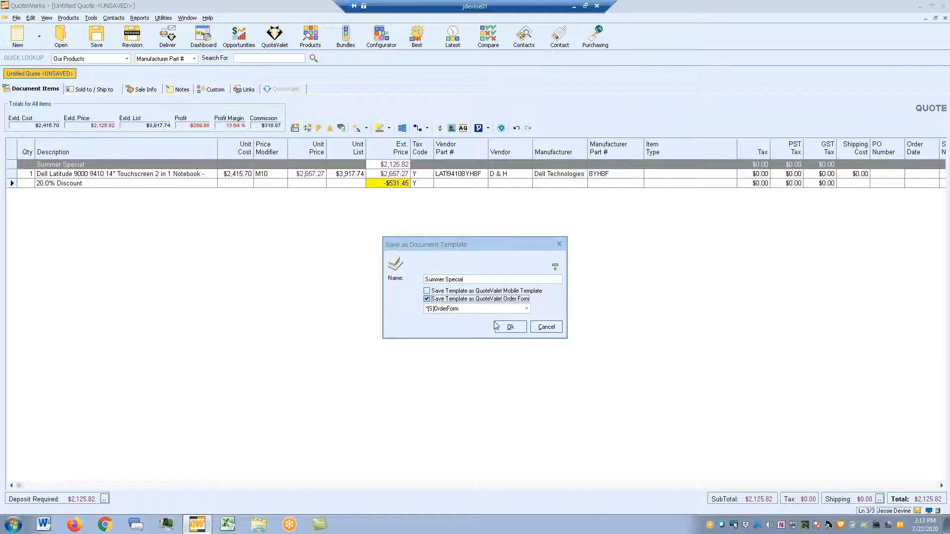
pyautogui.click(510, 328)
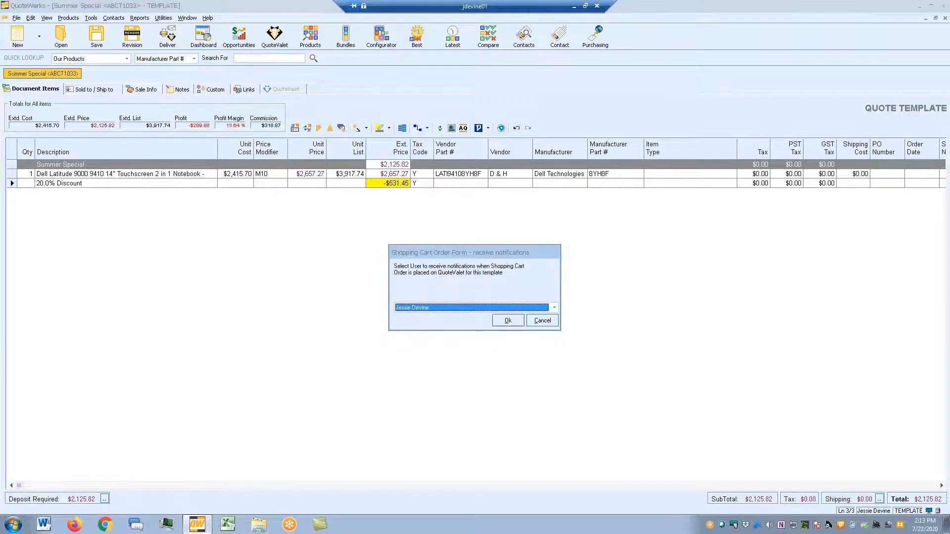
# - Confirm the order notification user, preview the Summer Special order form online, then close the preview
pyautogui.click(508, 321)
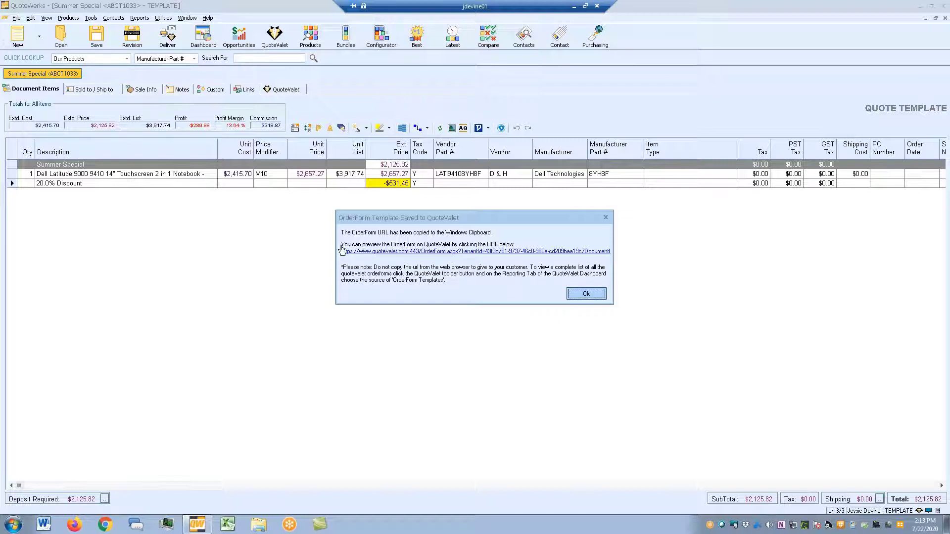
pyautogui.click(393, 252)
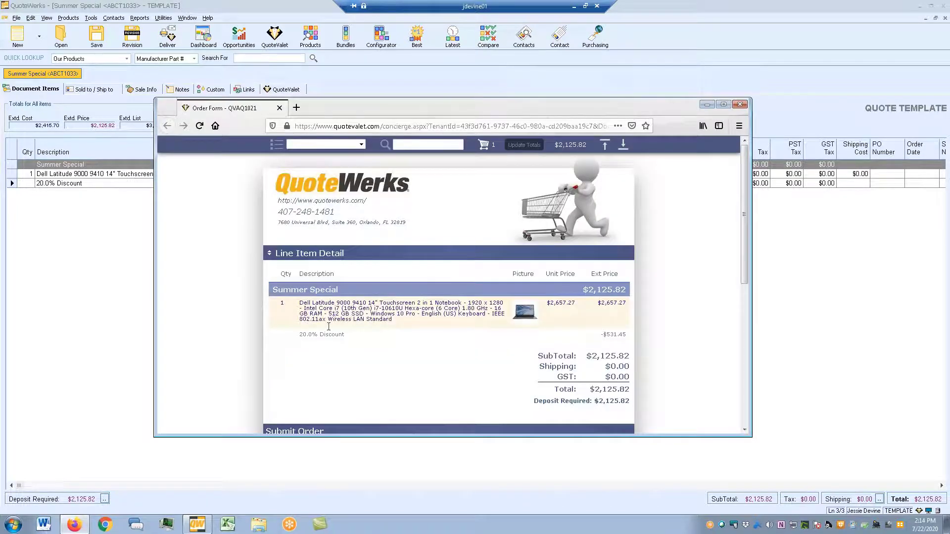
pyautogui.click(739, 104)
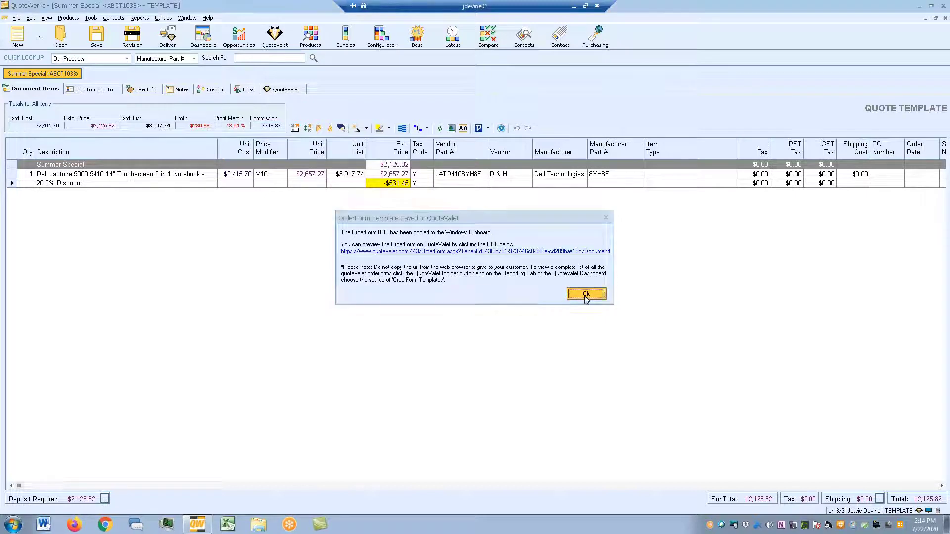
pyautogui.click(586, 295)
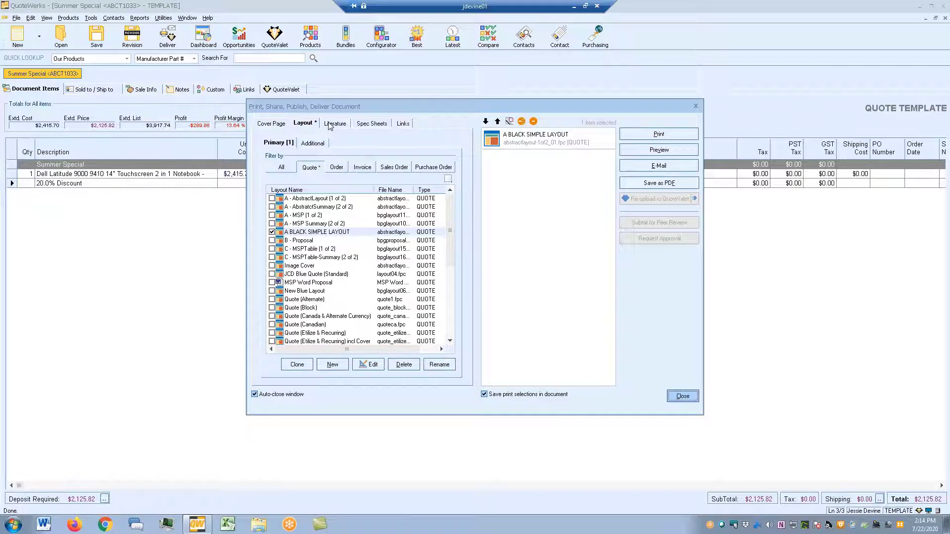
# - Apply the July Special 2020 email template and link its CLICK HERE image to the order form URL
pyautogui.click(662, 167)
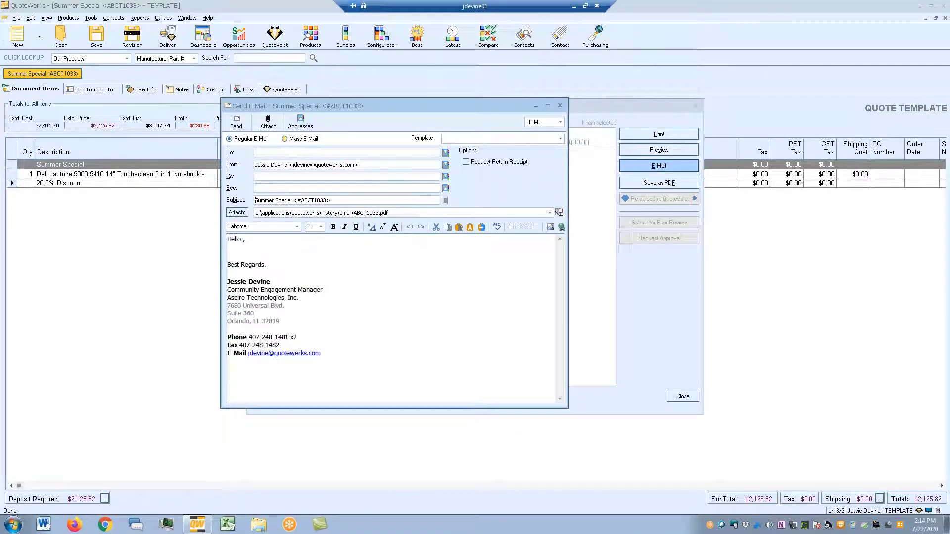
pyautogui.click(460, 139)
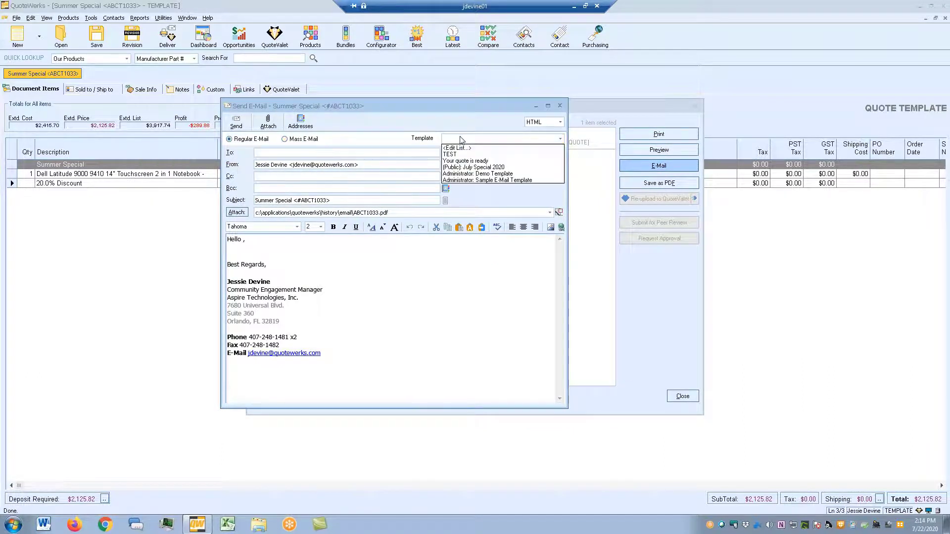
pyautogui.click(480, 168)
pyautogui.click(399, 349)
pyautogui.click(561, 228)
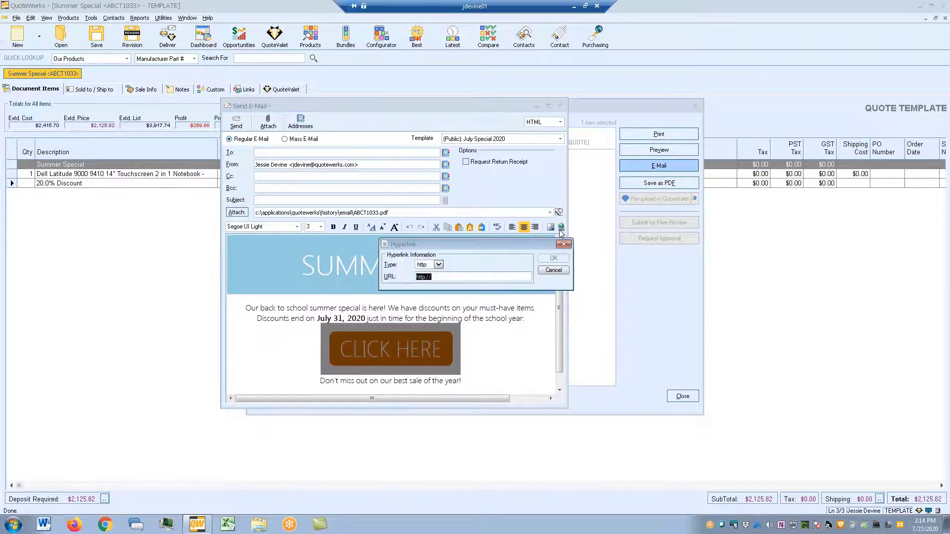
pyautogui.hotkey('ctrl', 'v')
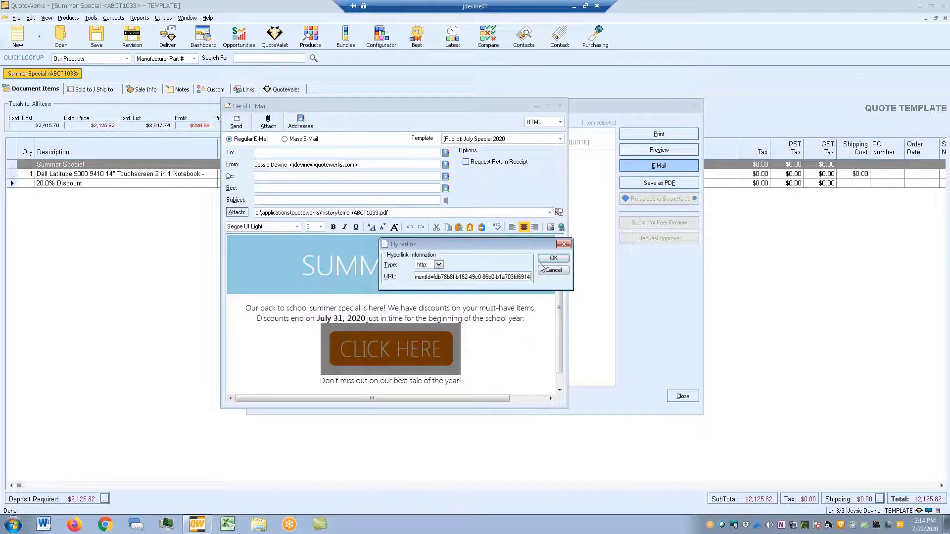
pyautogui.click(550, 259)
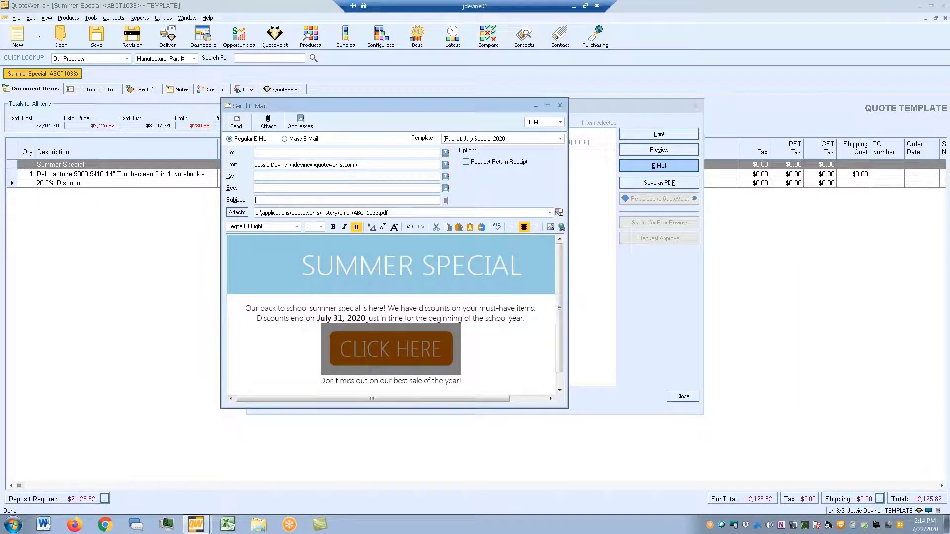
pyautogui.click(360, 318)
# - Switch to Mass E-Mail with Document as recipient source, then close the email unsent
pyautogui.click(295, 141)
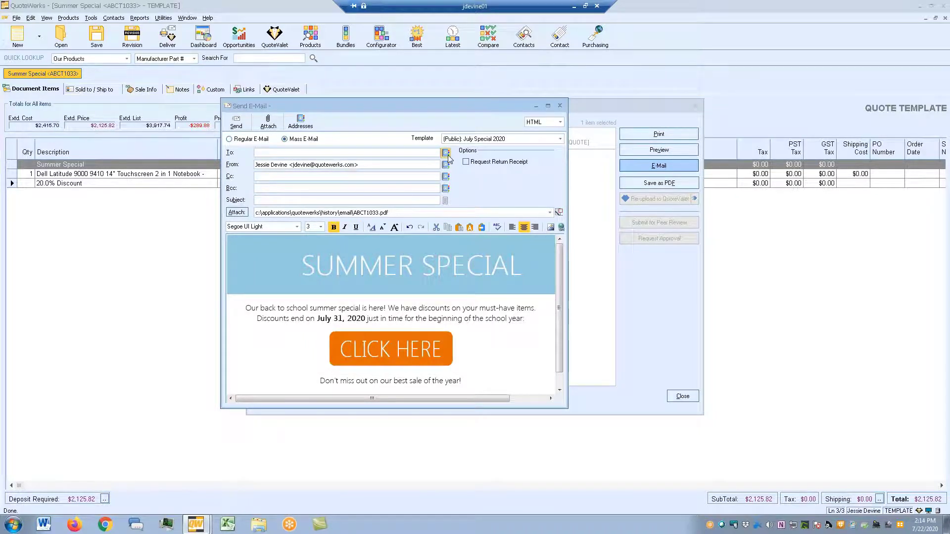
pyautogui.click(446, 154)
pyautogui.click(449, 156)
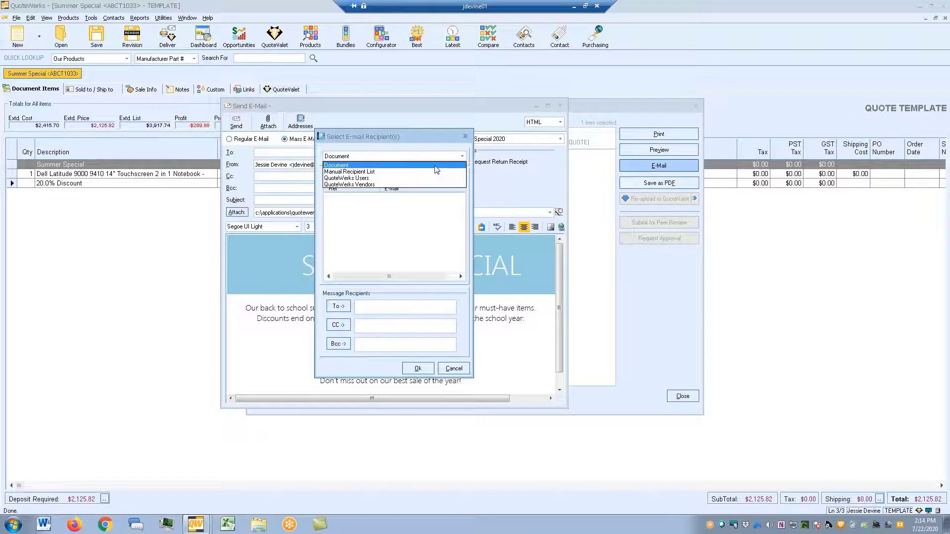
pyautogui.click(465, 136)
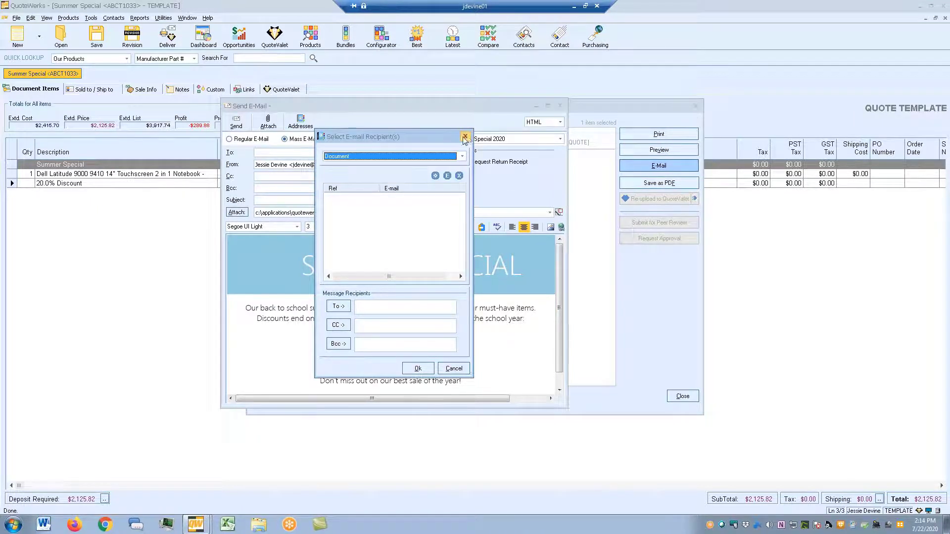
pyautogui.click(465, 136)
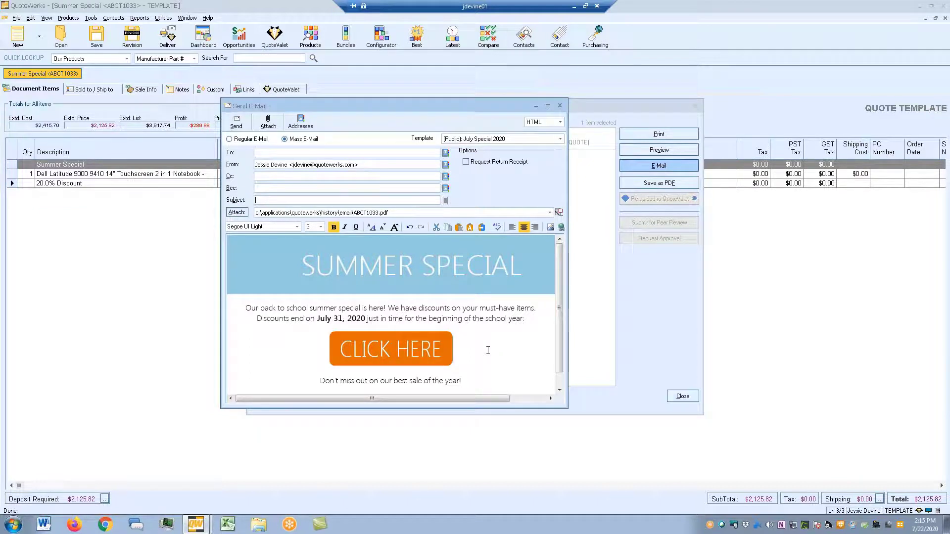
pyautogui.click(560, 106)
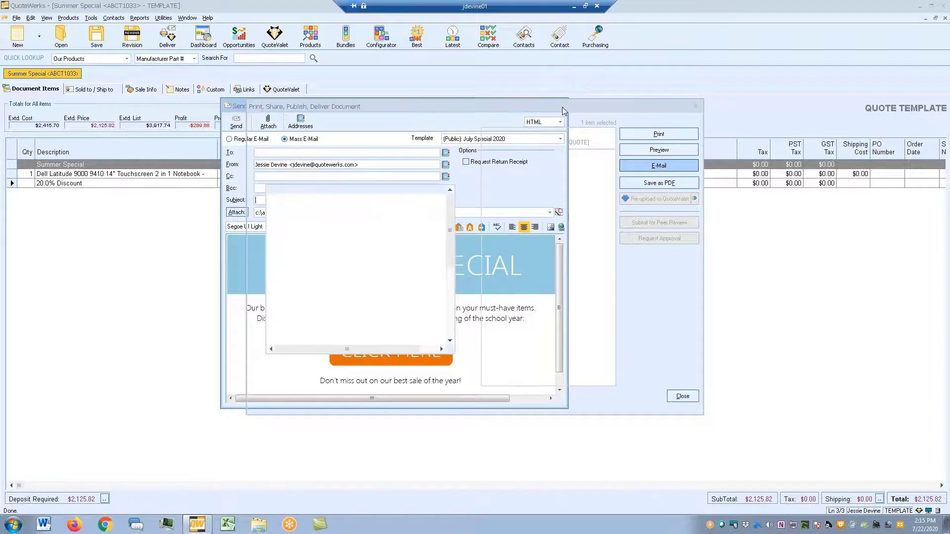
# - Resave the Summer Special template and open its order form in the browser
pyautogui.click(97, 37)
pyautogui.click(569, 239)
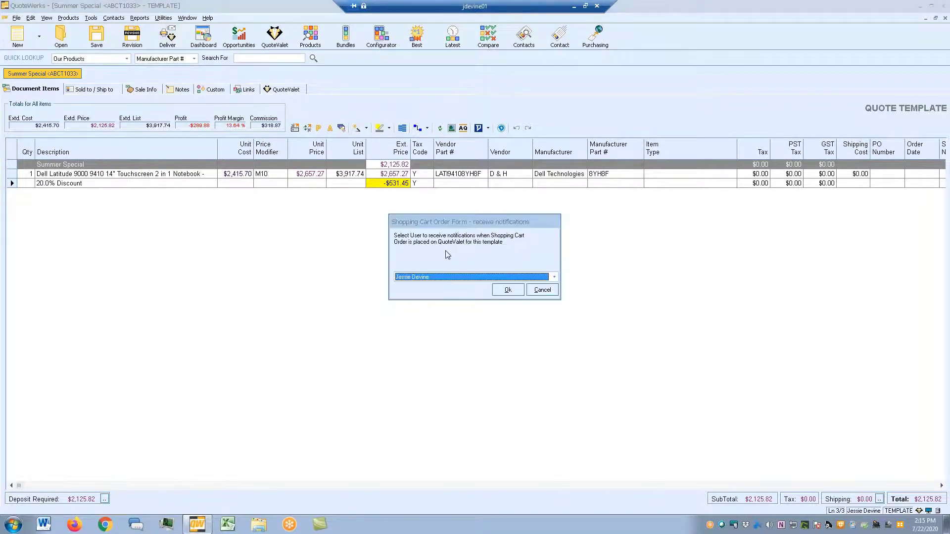
pyautogui.click(502, 291)
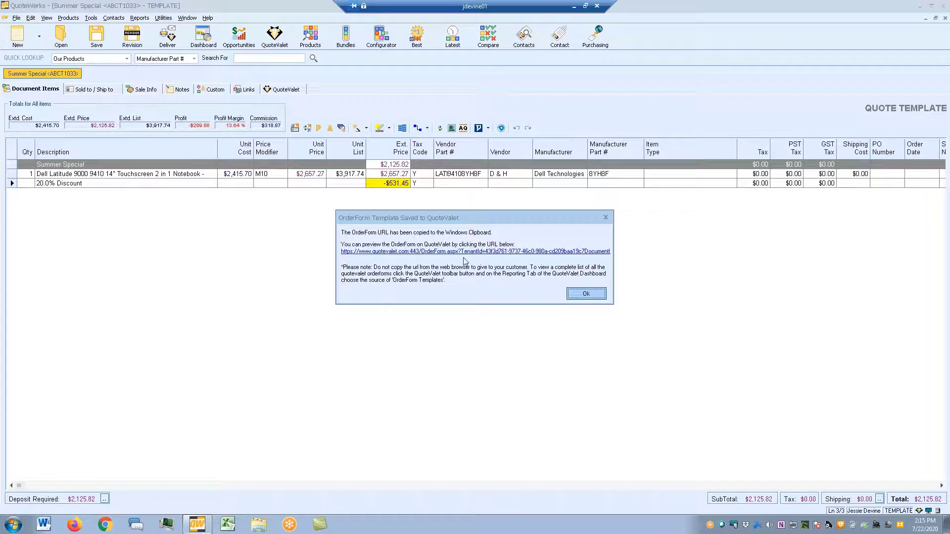
pyautogui.click(463, 251)
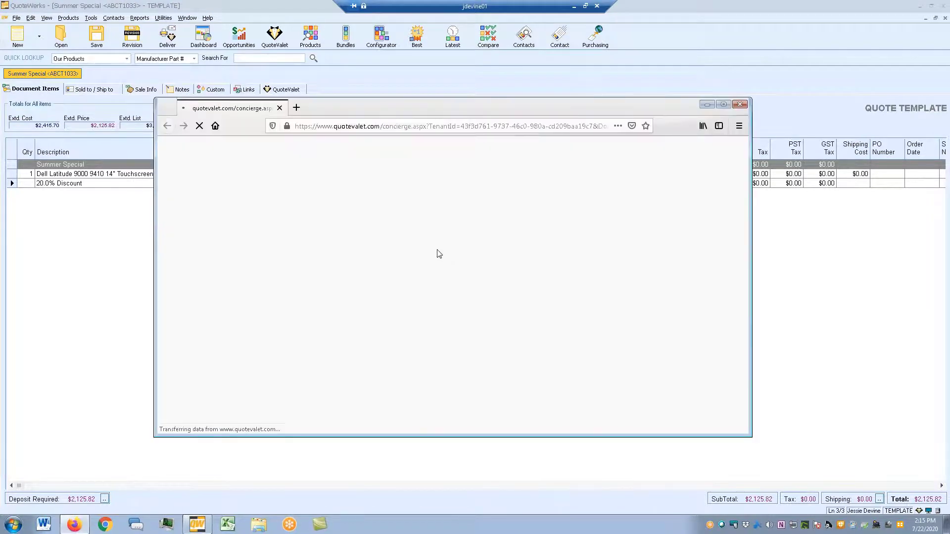
# - Fill in the customer's name, e-mail and signature on the order form
pyautogui.scroll(-4, 436, 252)
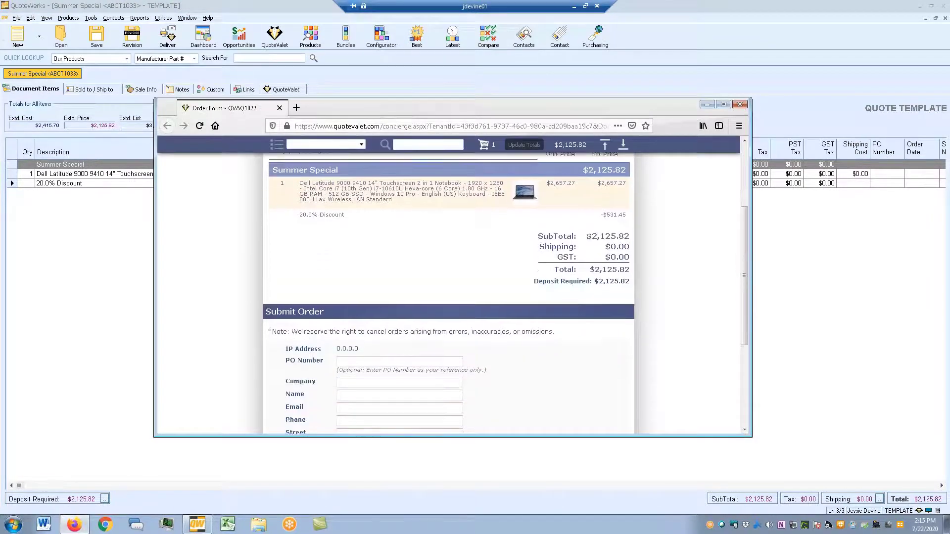
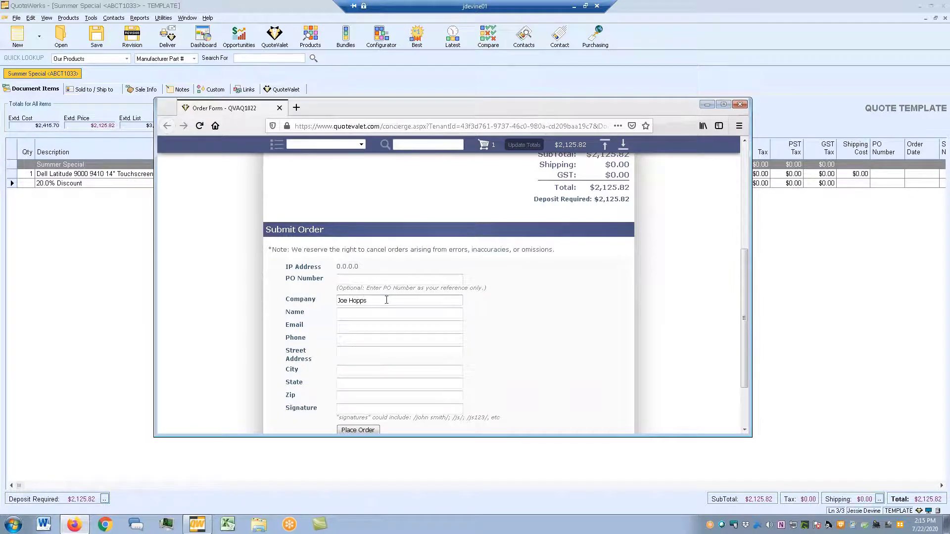
pyautogui.press('Tab')
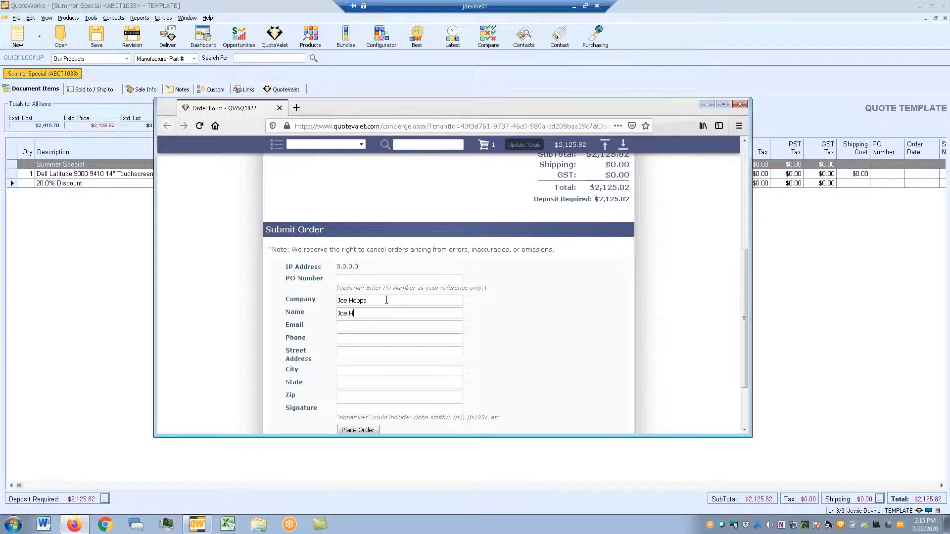
pyautogui.click(357, 326)
pyautogui.press('Tab')
pyautogui.press('Tab')
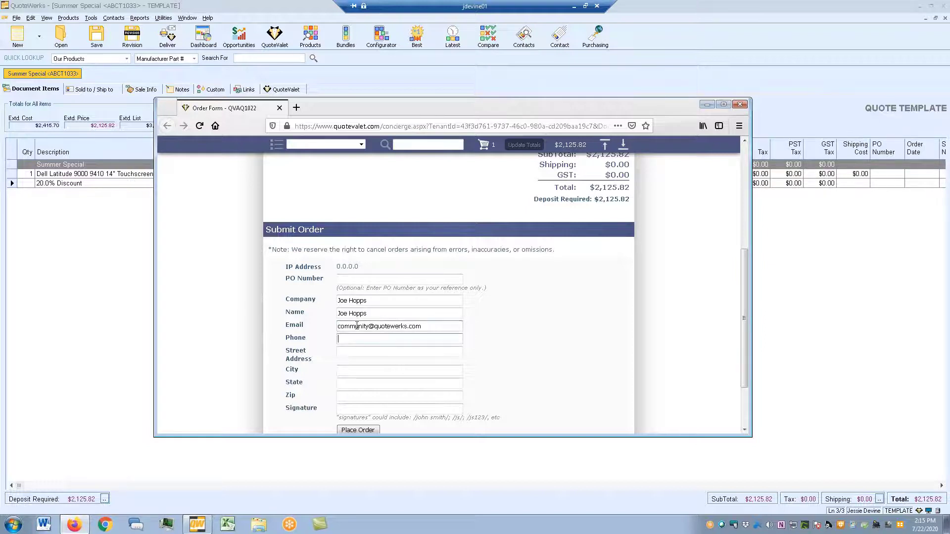
pyautogui.click(369, 410)
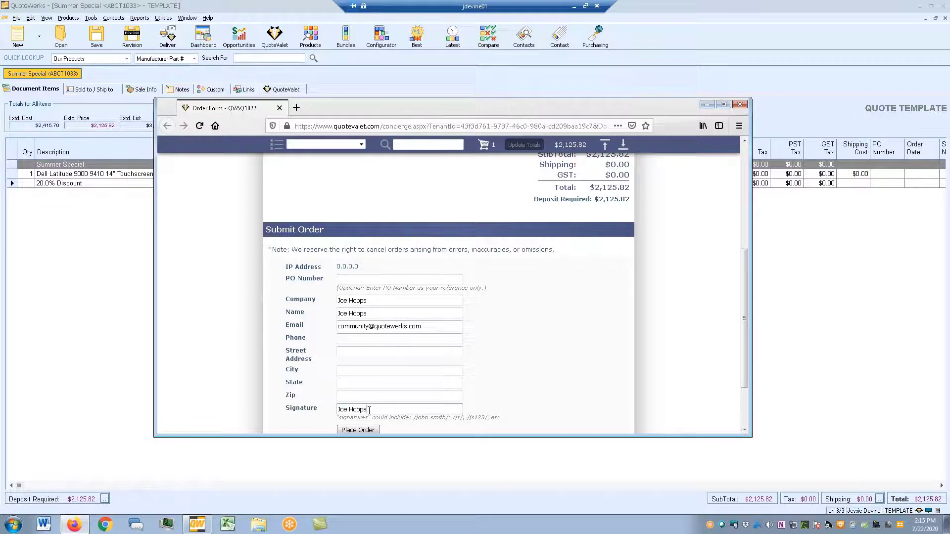
pyautogui.scroll(3, 388, 386)
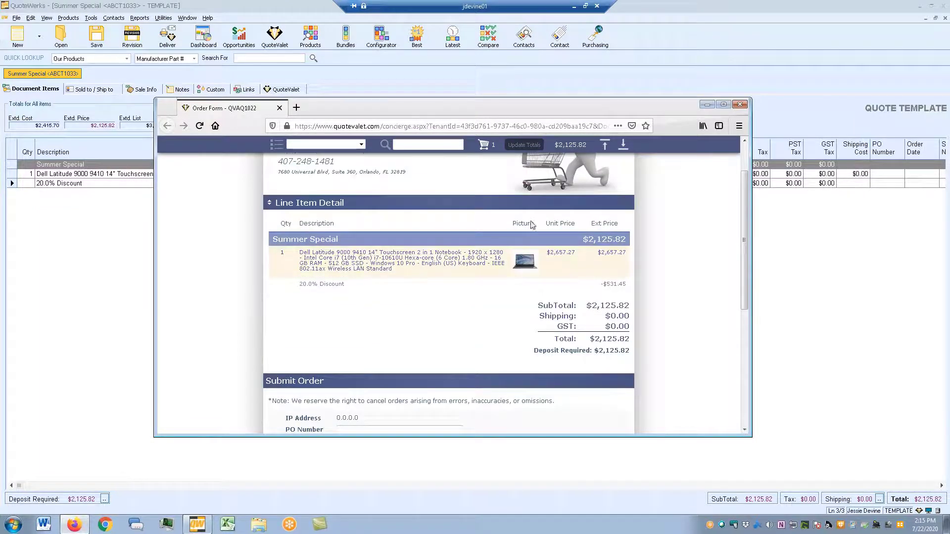
pyautogui.scroll(-5, 597, 257)
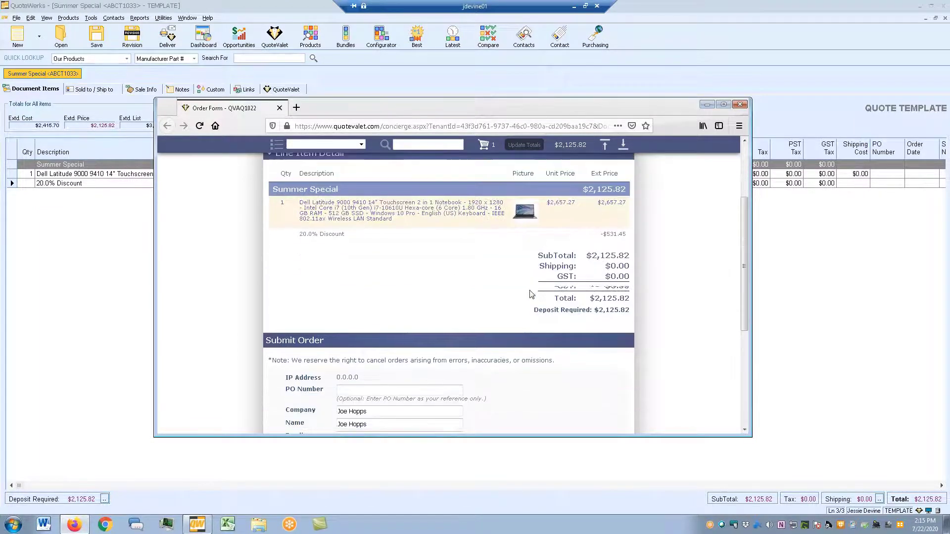
# - Add the required phone number and place the order
pyautogui.click(366, 358)
pyautogui.click(338, 265)
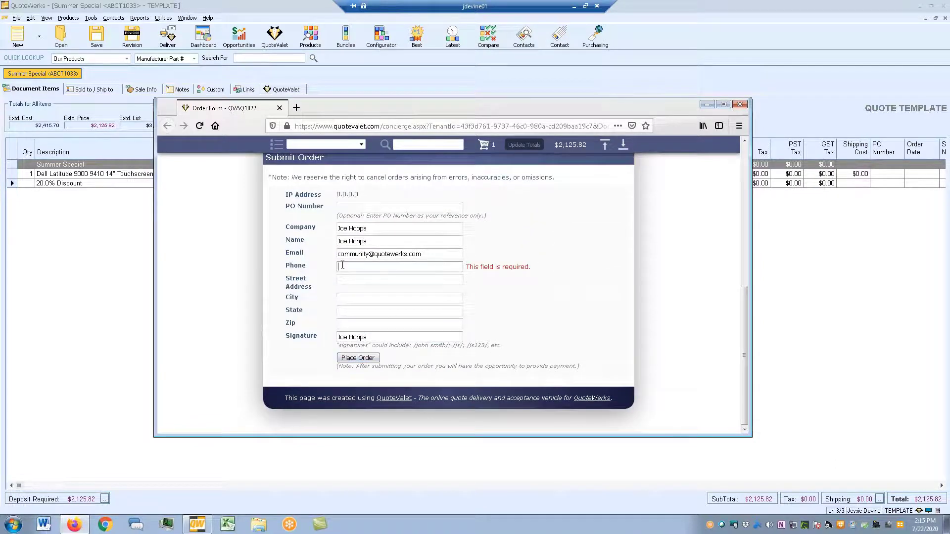
pyautogui.click(367, 358)
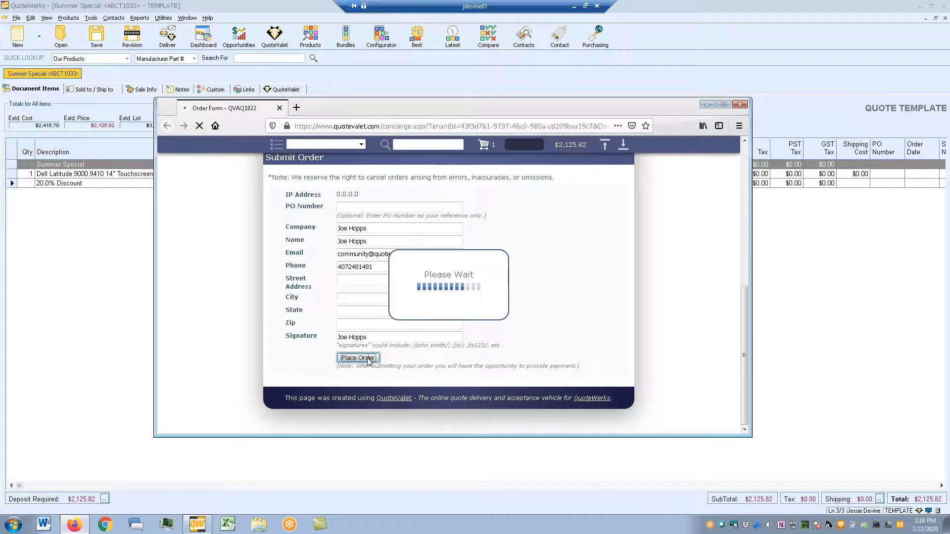
# - Open the payment page showing $2,125.82 by eCheck/ACH or $2,189.59 by credit card
pyautogui.scroll(-2, 368, 362)
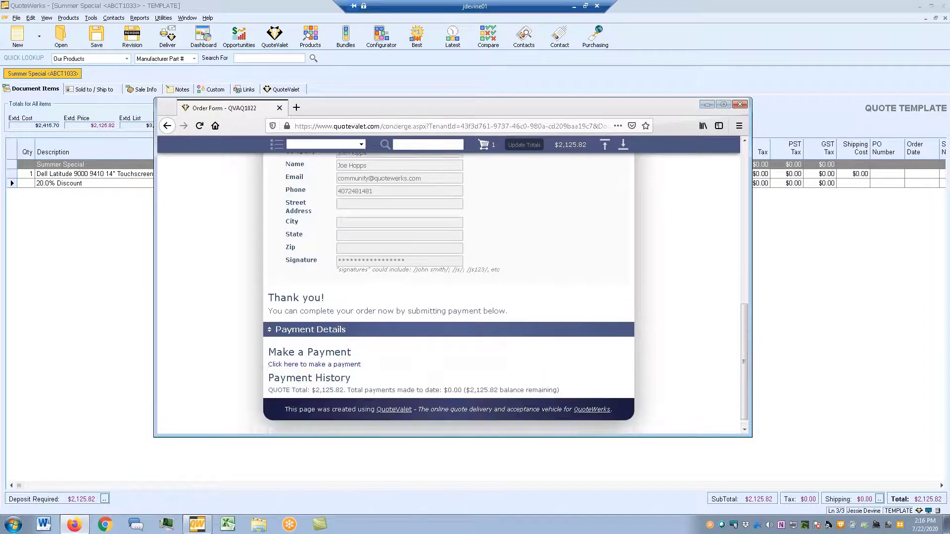
pyautogui.click(341, 360)
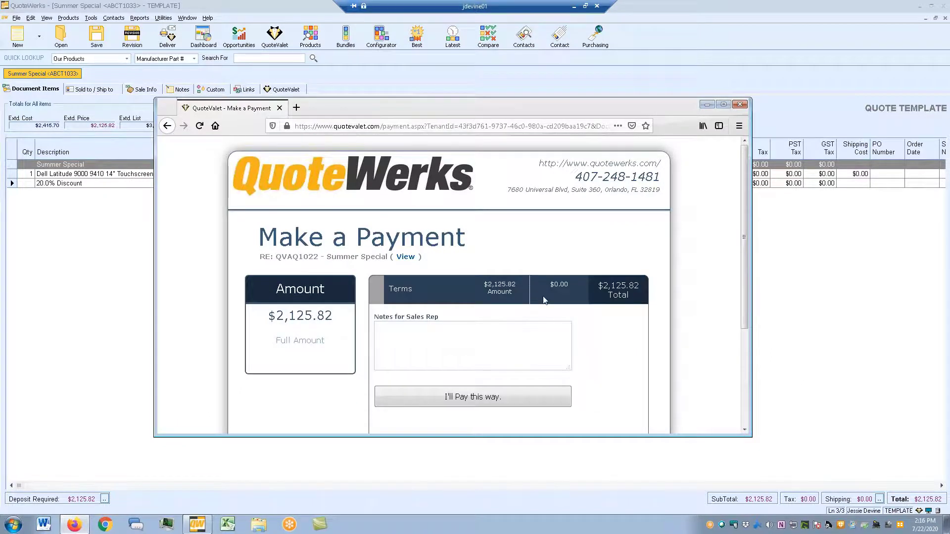
pyautogui.scroll(-4, 544, 301)
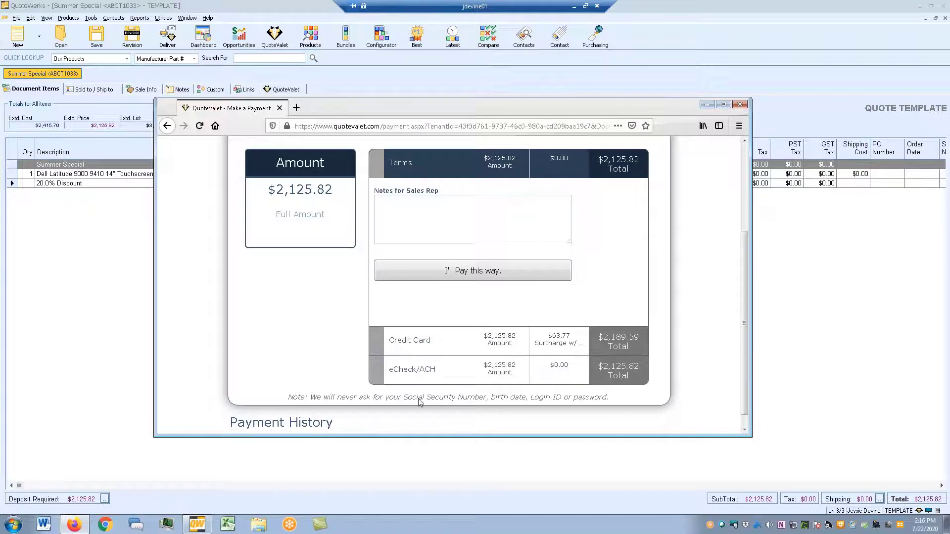
pyautogui.click(153, 320)
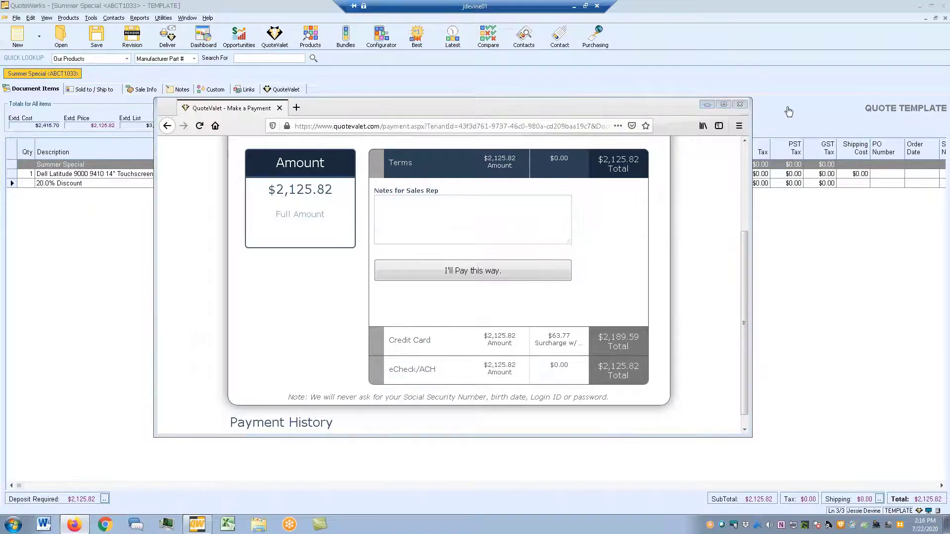
pyautogui.click(705, 106)
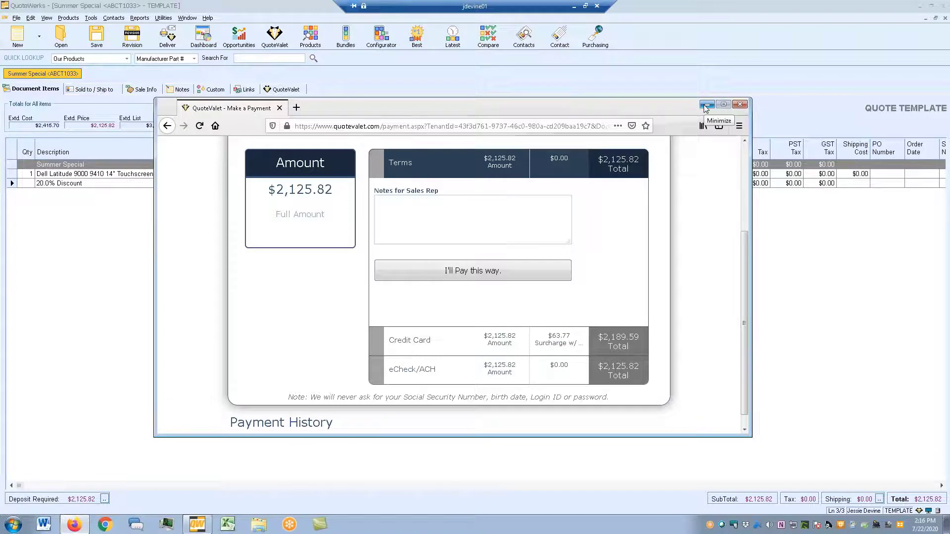
# - Import order form QVAQ1022 from the QuoteValet dashboard, assigning the sales rep
pyautogui.click(706, 105)
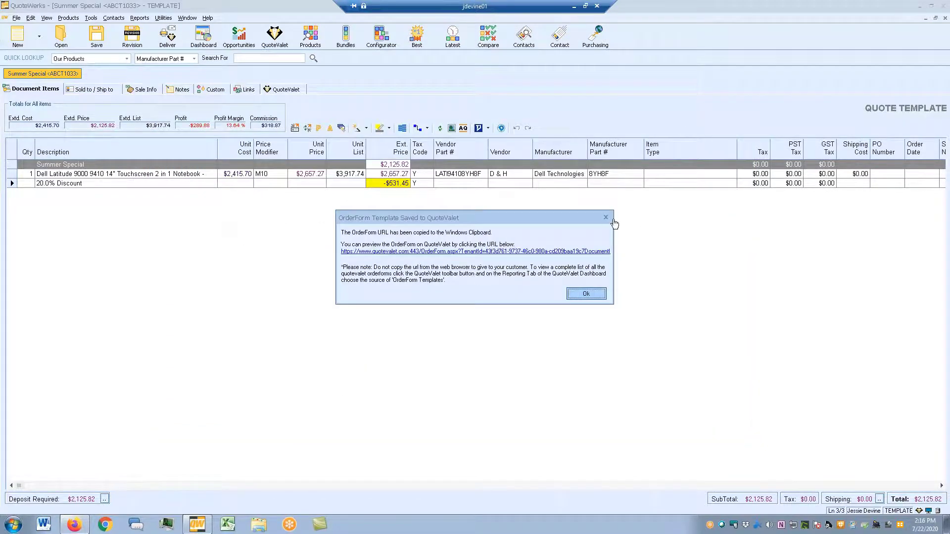
pyautogui.click(607, 218)
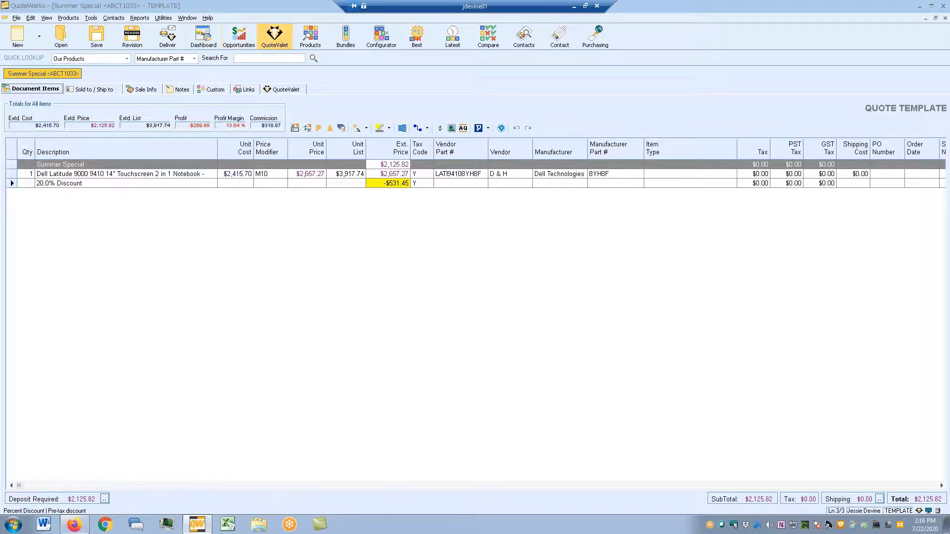
pyautogui.click(275, 35)
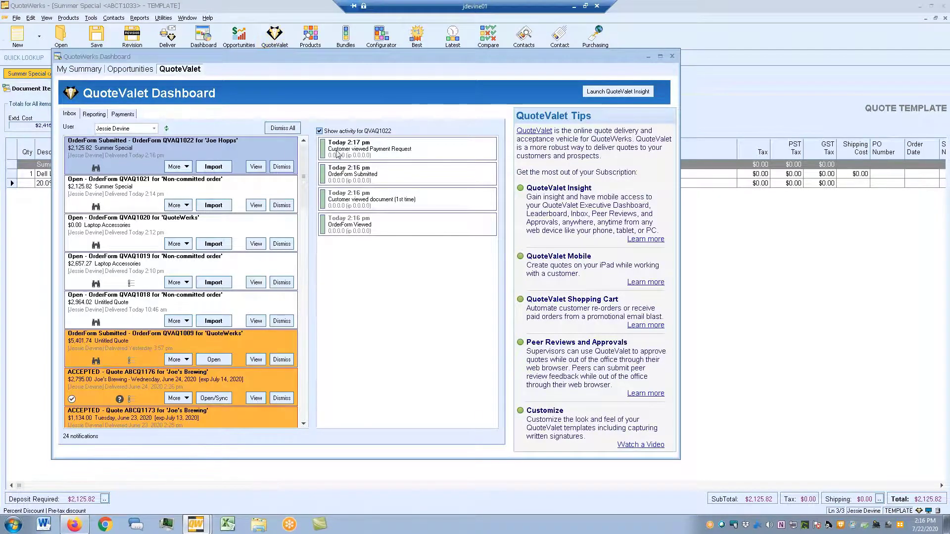
pyautogui.click(401, 150)
pyautogui.click(388, 176)
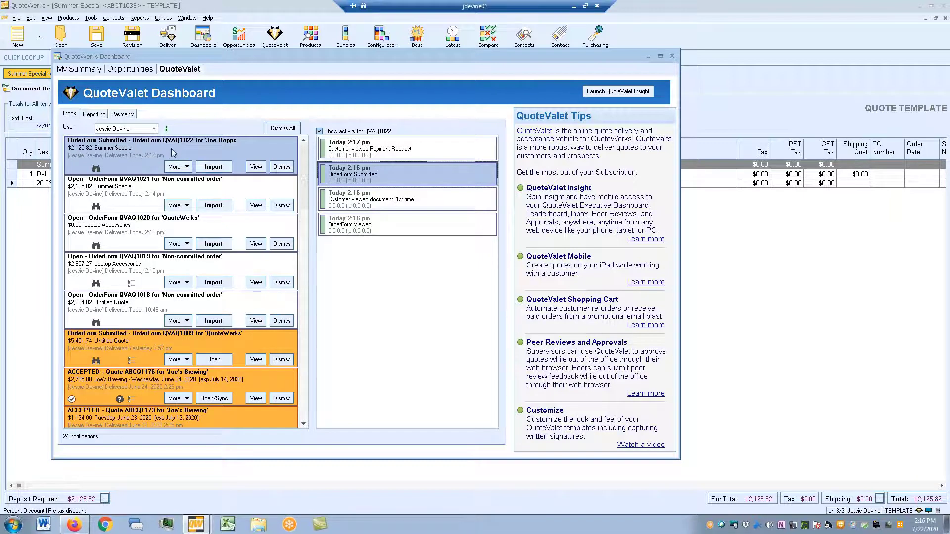
pyautogui.click(222, 167)
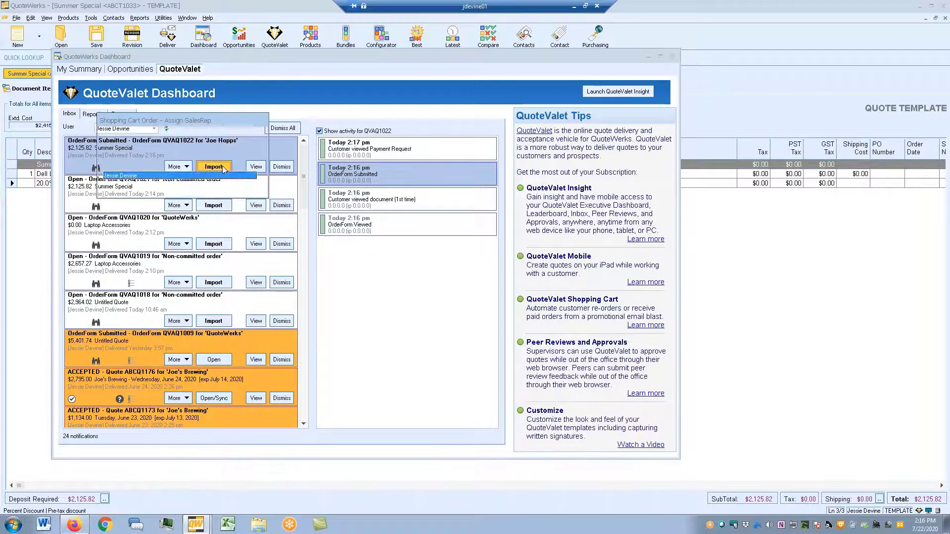
pyautogui.click(221, 187)
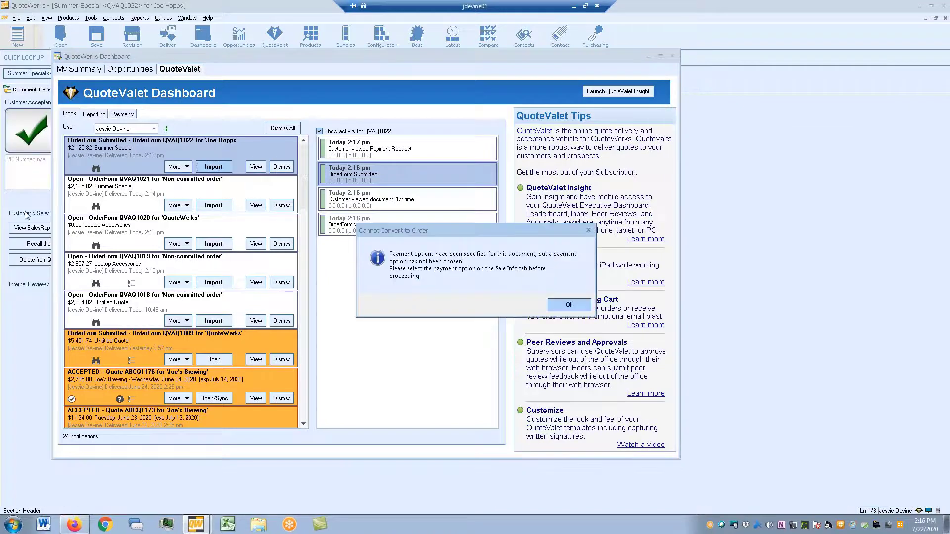
pyautogui.click(573, 301)
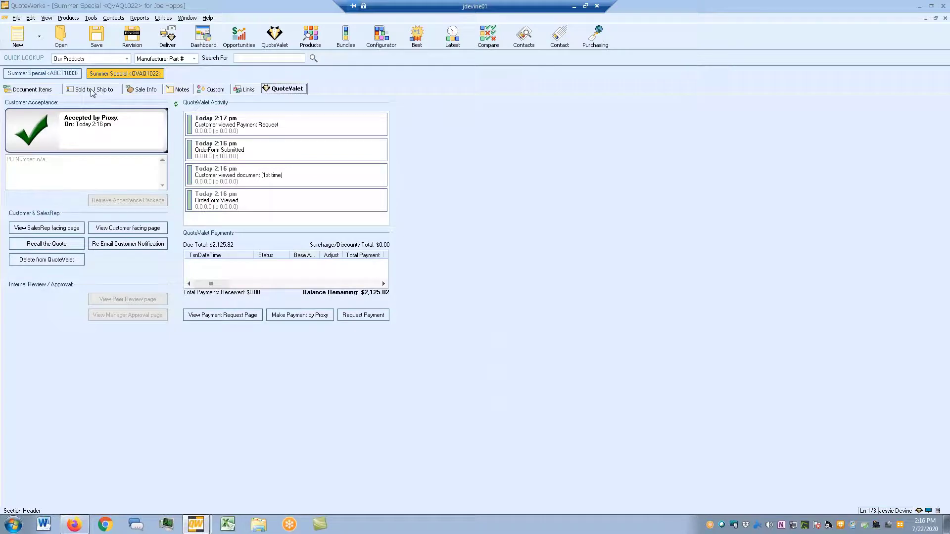
# - Fill the Sold to address from the Joe's Brewing contact
pyautogui.click(119, 92)
pyautogui.click(126, 121)
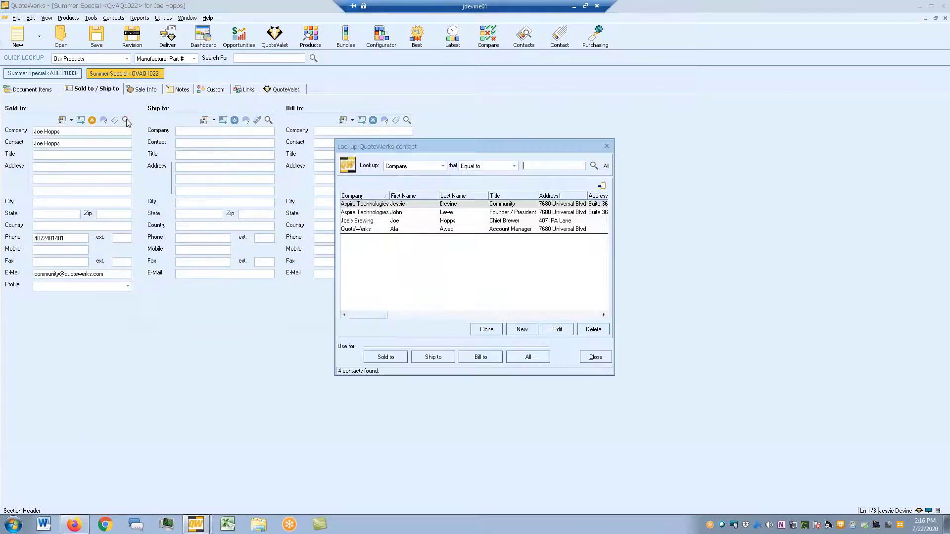
pyautogui.doubleClick(426, 221)
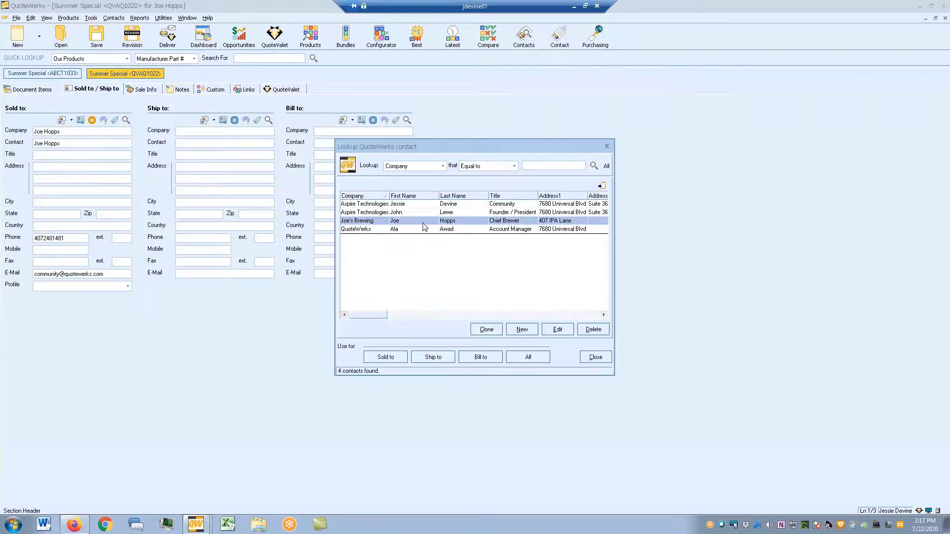
pyautogui.click(611, 149)
# - Save quote QVAQ1022 with the customer's QuoteValet selections applied, dismissing the notices
pyautogui.click(297, 90)
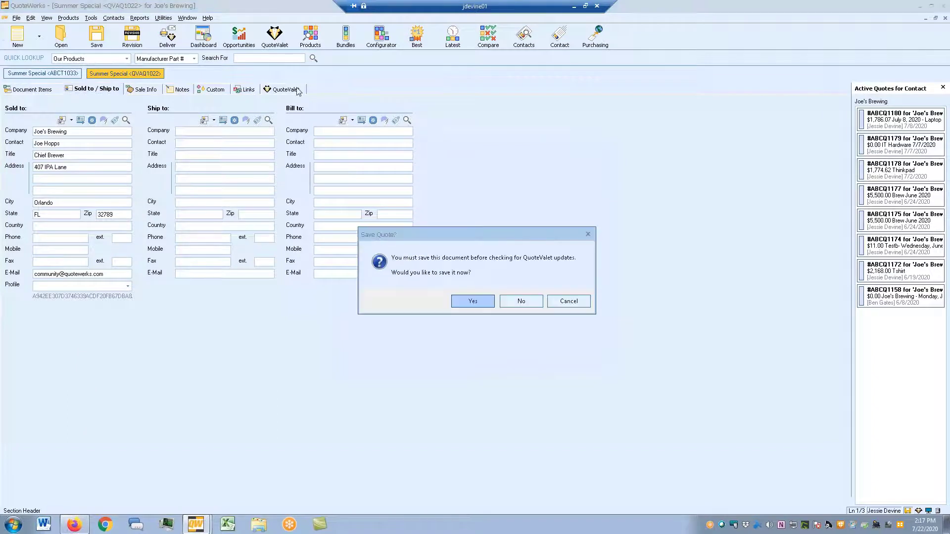
pyautogui.click(477, 300)
pyautogui.click(573, 240)
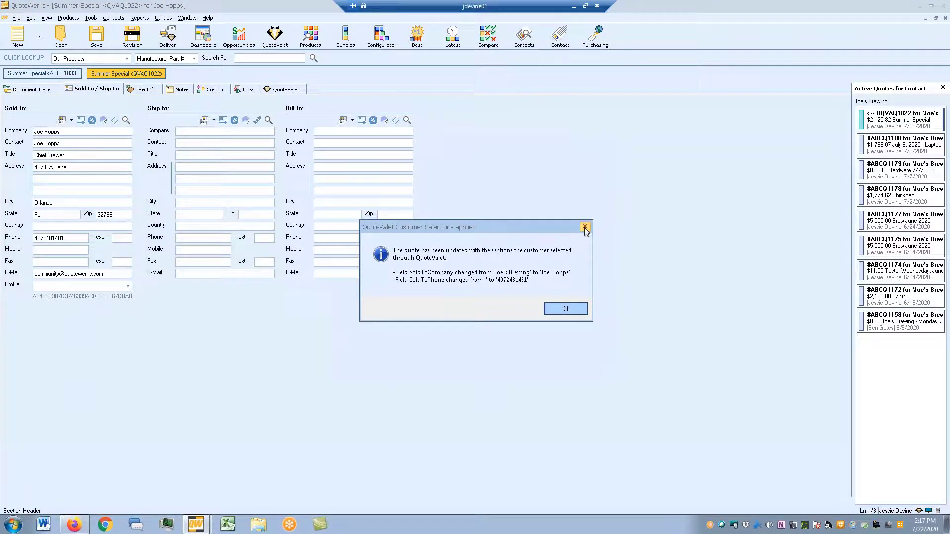
pyautogui.click(585, 228)
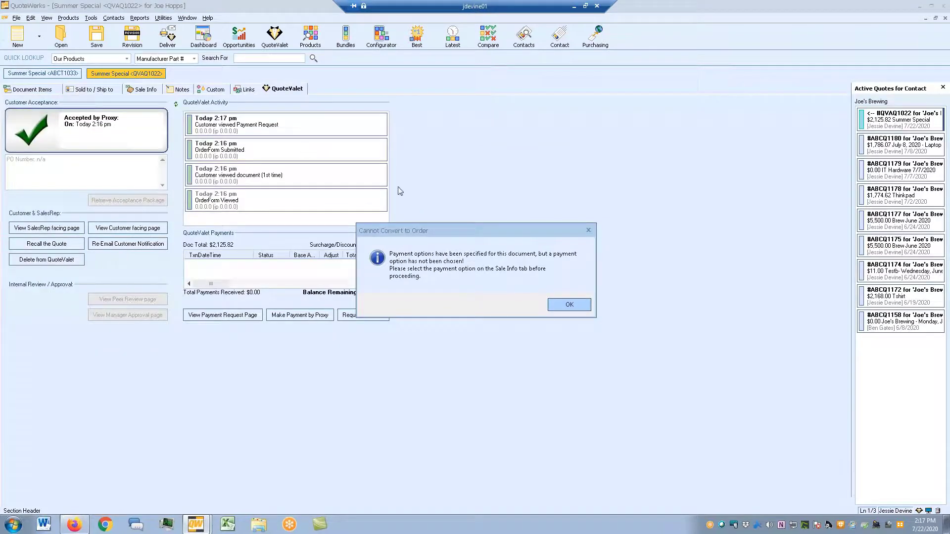
pyautogui.click(554, 309)
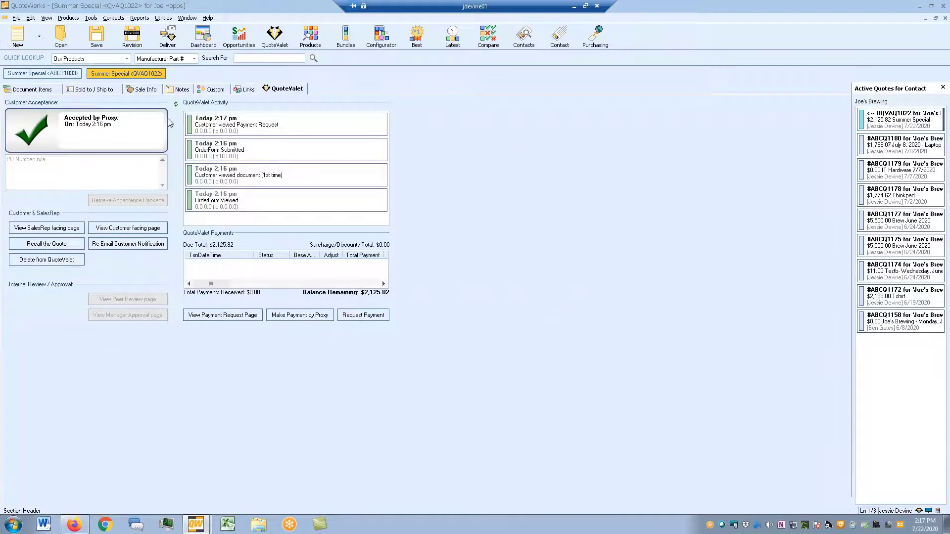
pyautogui.click(62, 36)
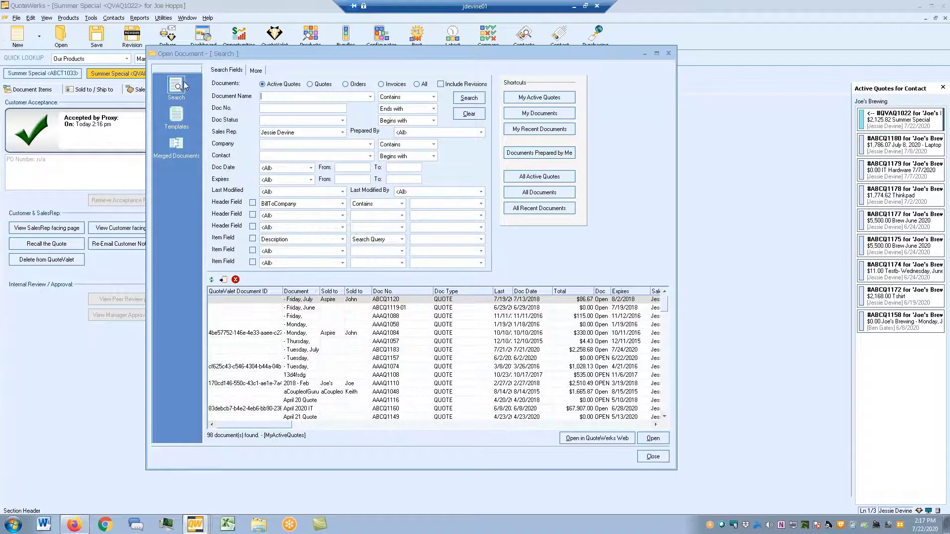
# - Open the Summer Special ABCT1033 template from the saved templates list
pyautogui.click(179, 119)
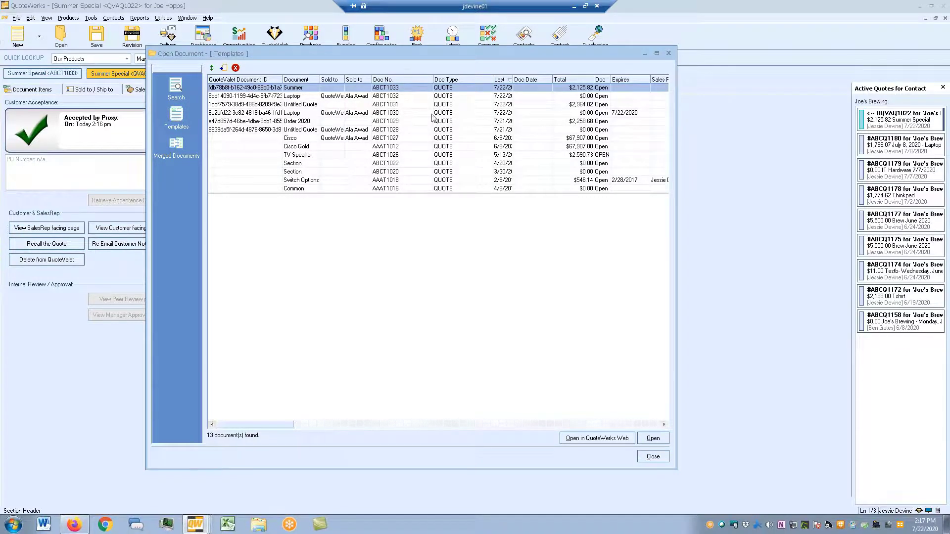
pyautogui.doubleClick(286, 89)
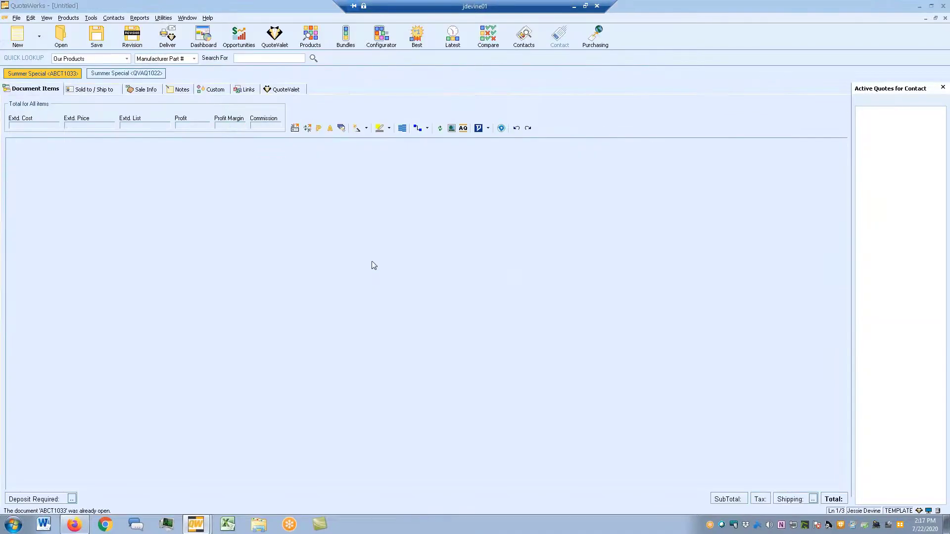